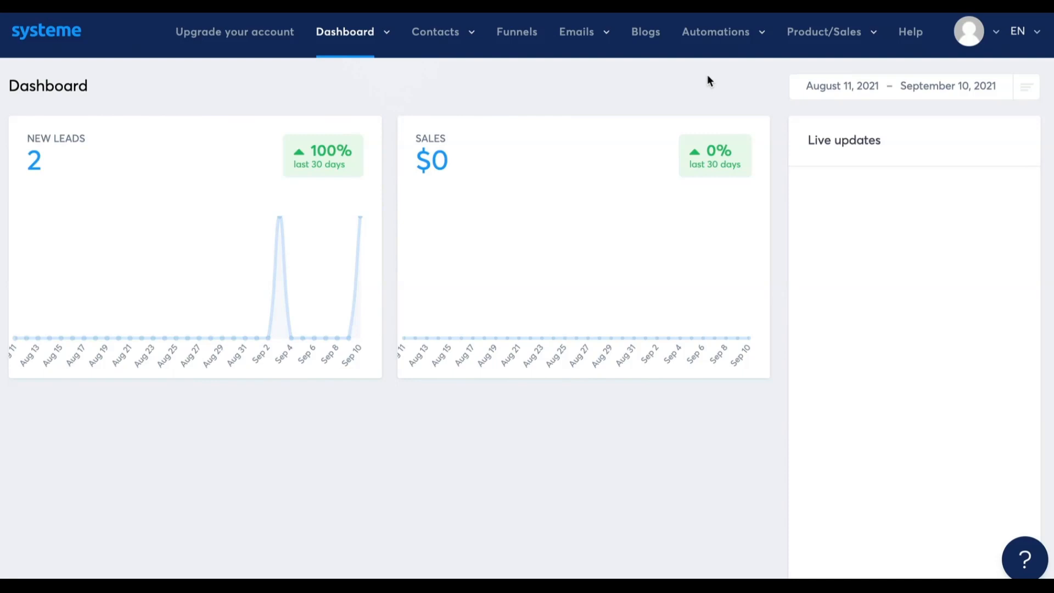
Go to the automation rules list and start a new rule
{"action": "mouse_move", "coordinate": [733, 39]}
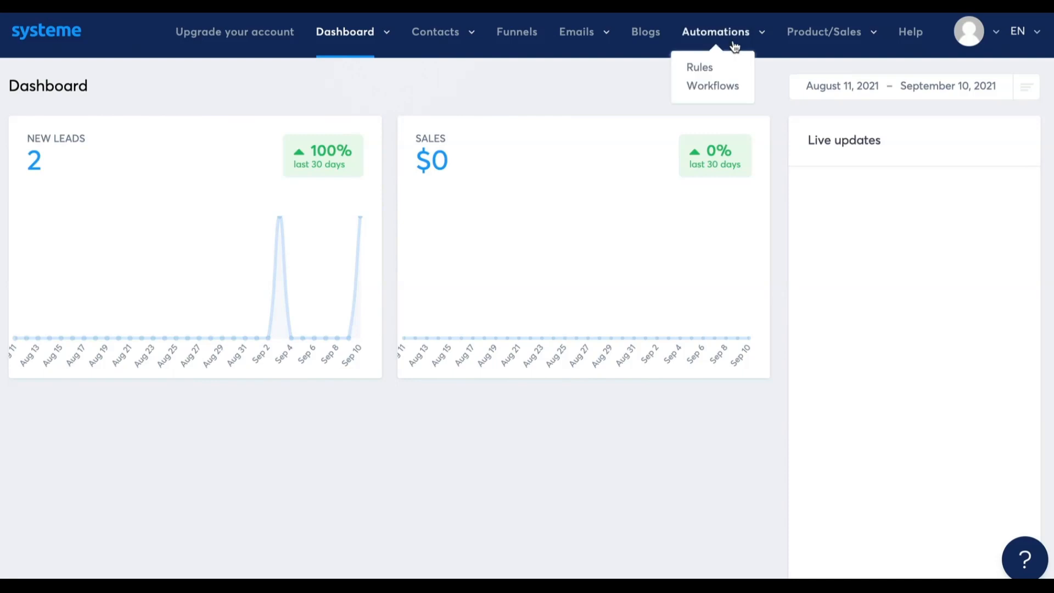
{"action": "left_click", "coordinate": [707, 69]}
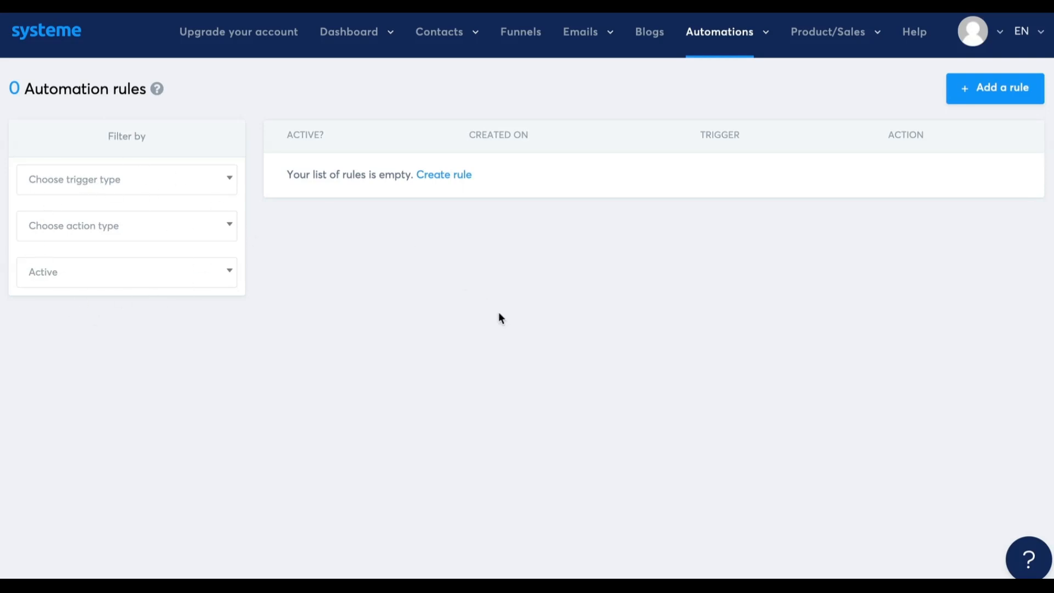
{"action": "left_click", "coordinate": [994, 87]}
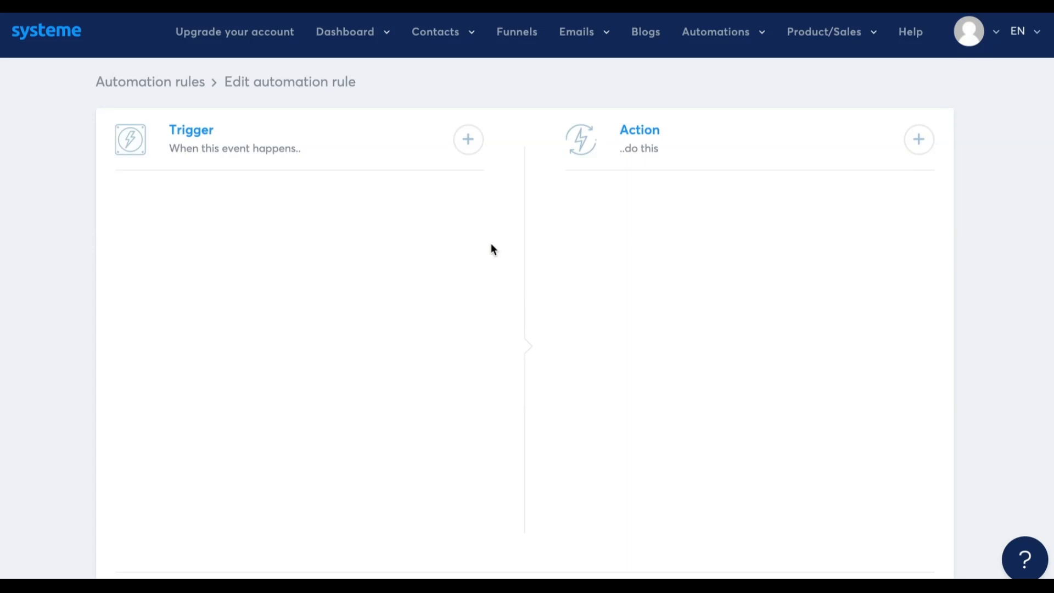
Add a New sale trigger to the rule, using the funnel Sales Funnel and the funnel step Order Form
{"action": "left_click", "coordinate": [468, 141]}
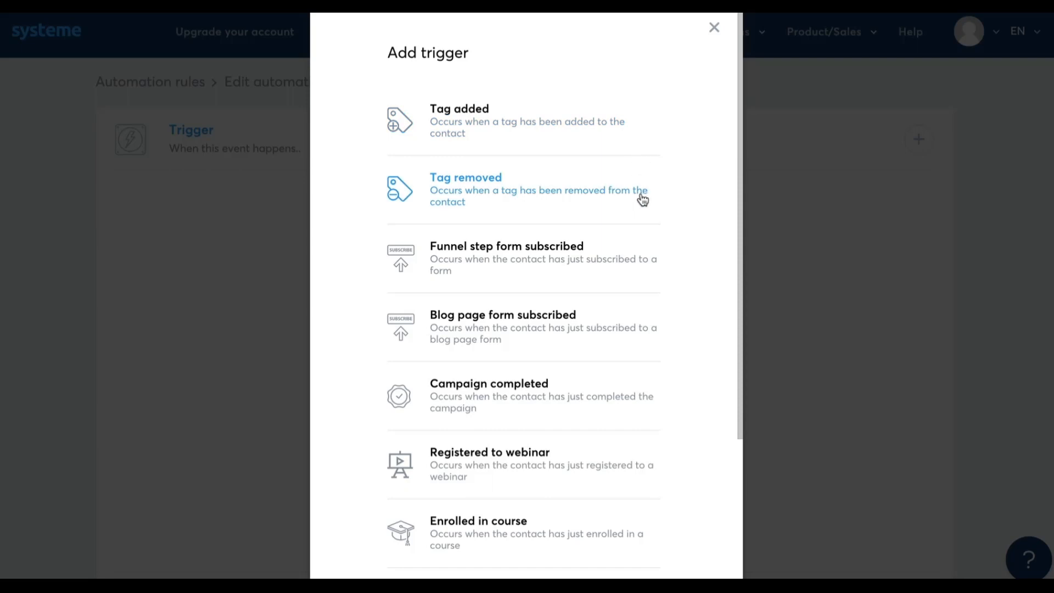
{"action": "scroll", "coordinate": [640, 204], "scroll_direction": "down", "scroll_amount": 2}
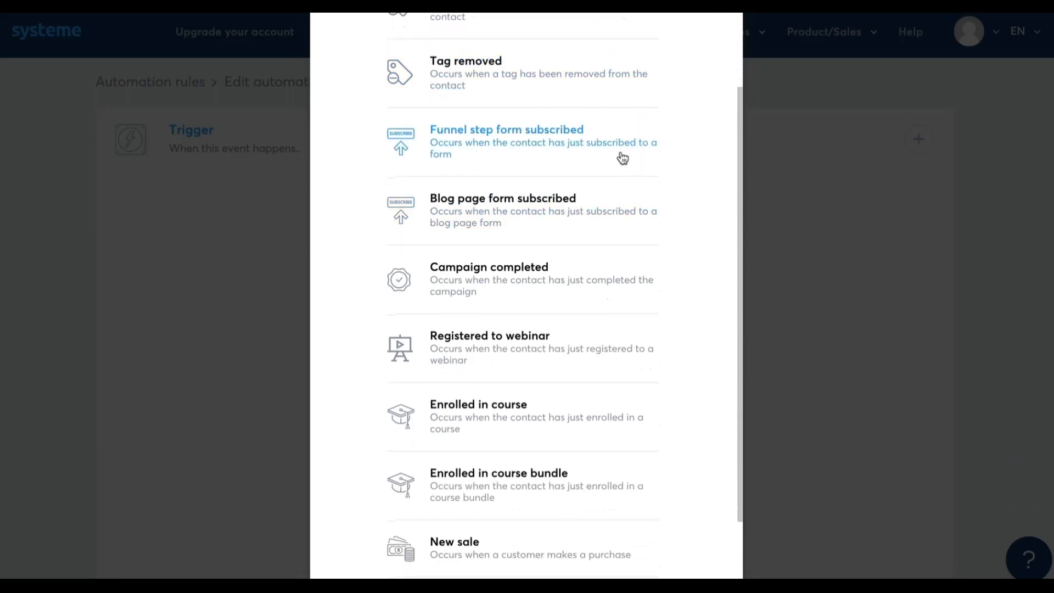
{"action": "scroll", "coordinate": [627, 278], "scroll_direction": "down", "scroll_amount": 2}
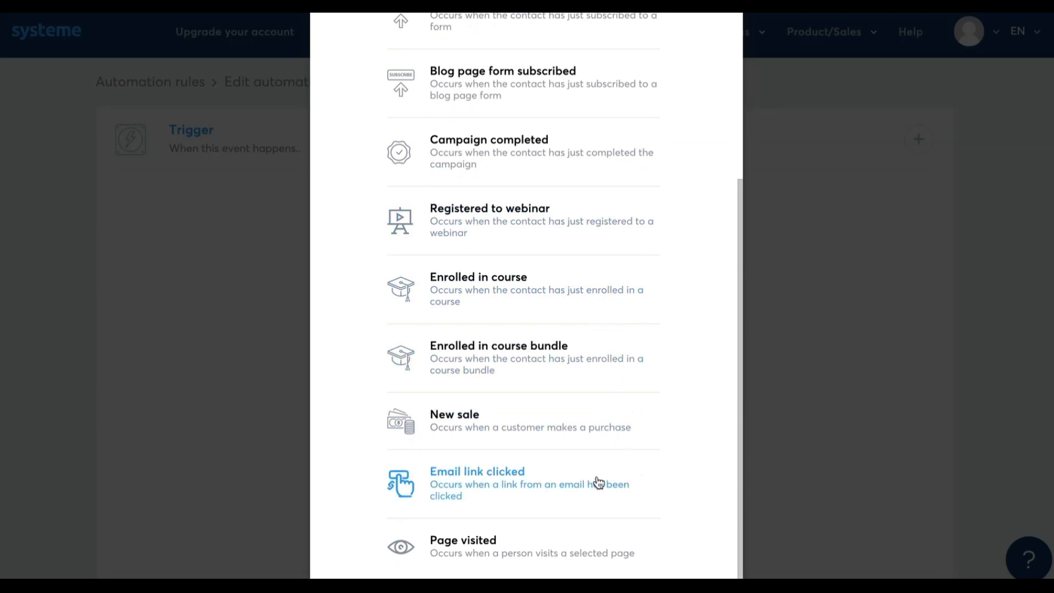
{"action": "left_click", "coordinate": [600, 433]}
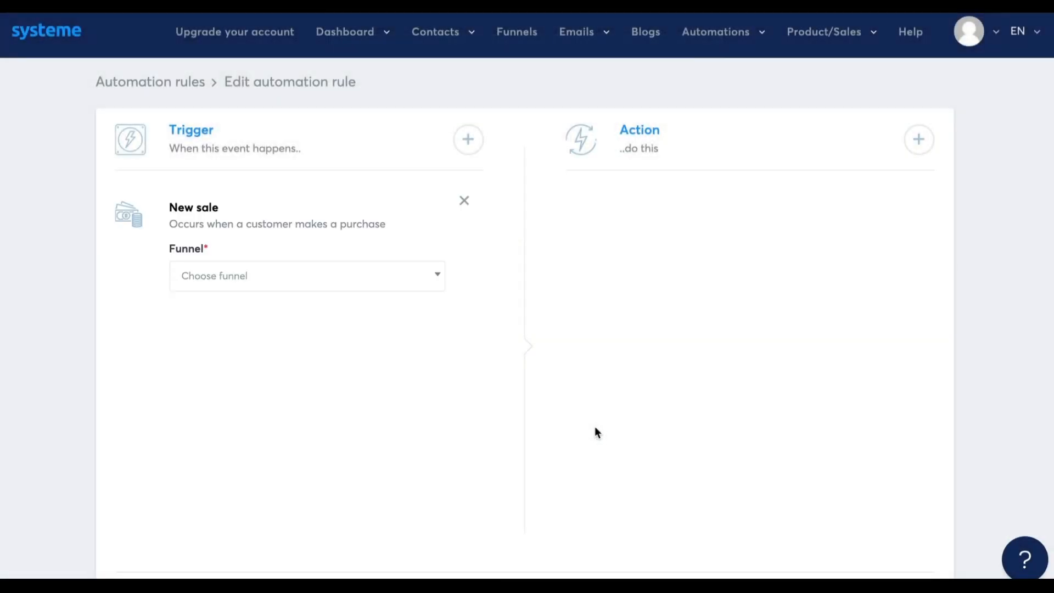
{"action": "left_click", "coordinate": [379, 277]}
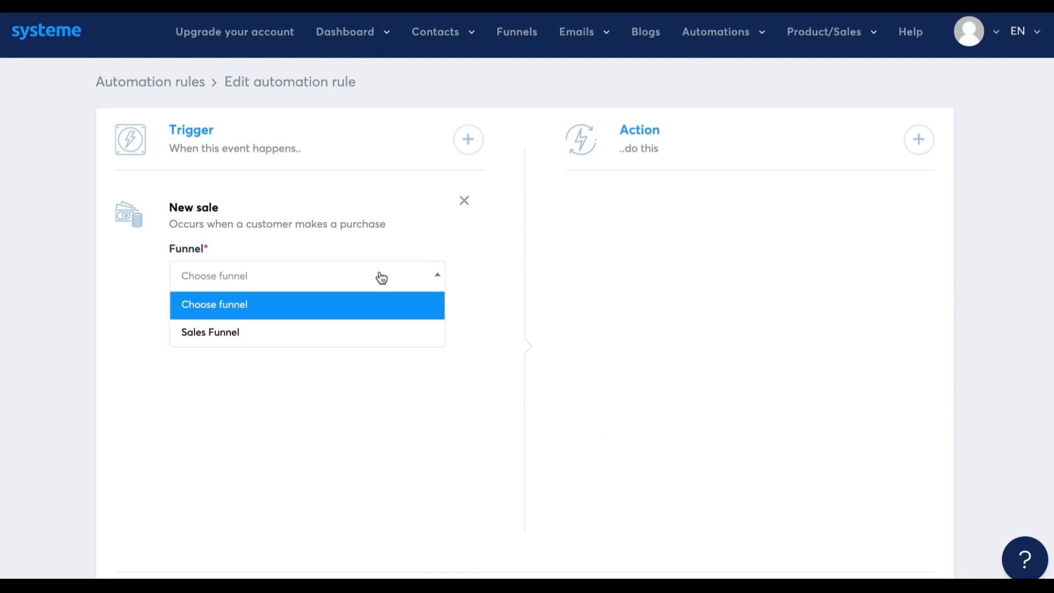
{"action": "left_click", "coordinate": [377, 335]}
{"action": "left_click", "coordinate": [362, 346]}
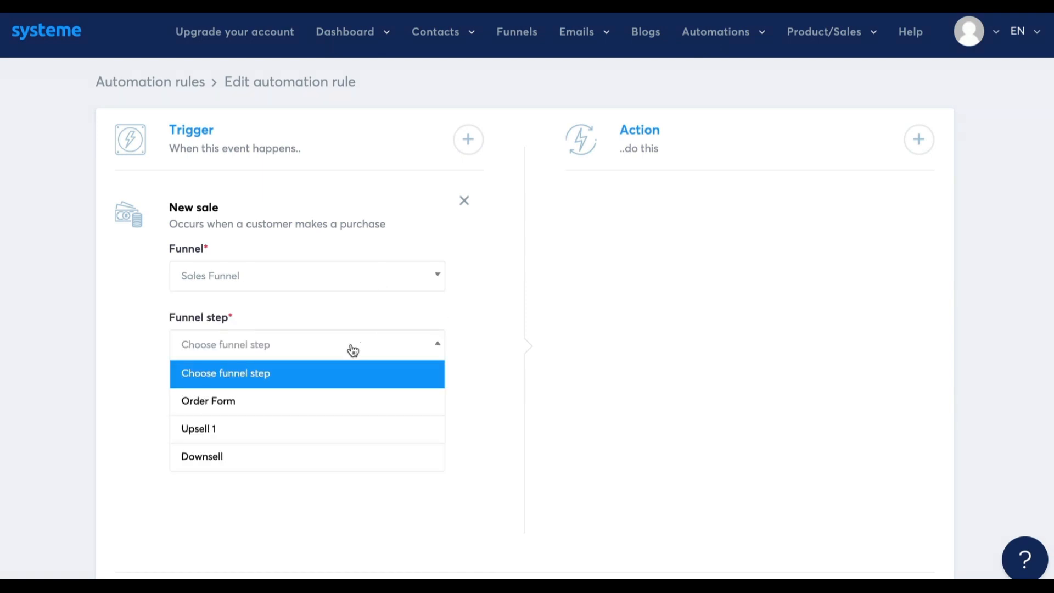
{"action": "left_click", "coordinate": [338, 397]}
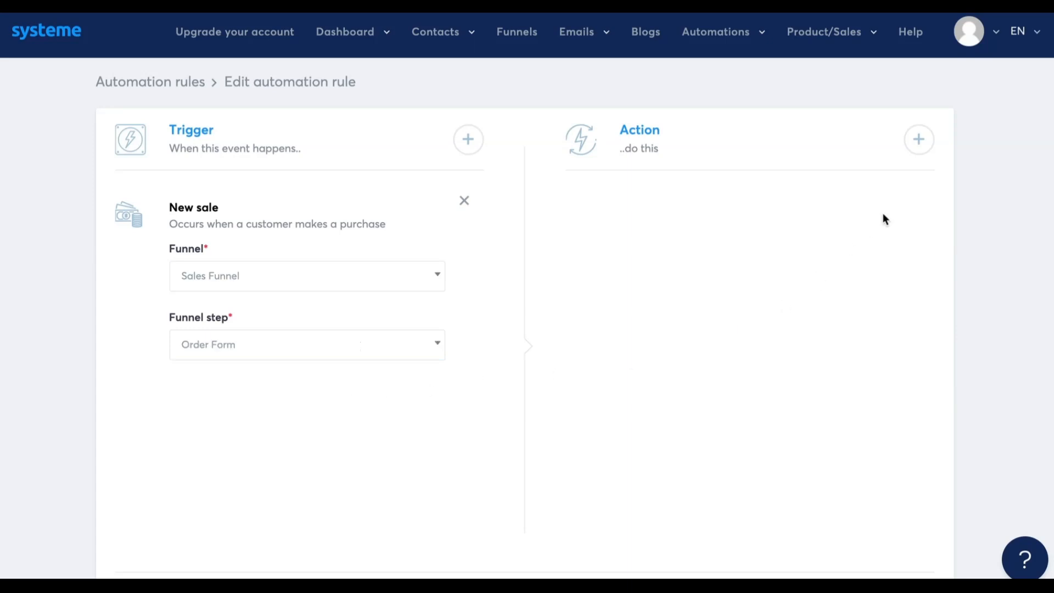
Add a Subscribe to campaign action to the rule, using the 5 day coaching course campaign
{"action": "left_click", "coordinate": [919, 140]}
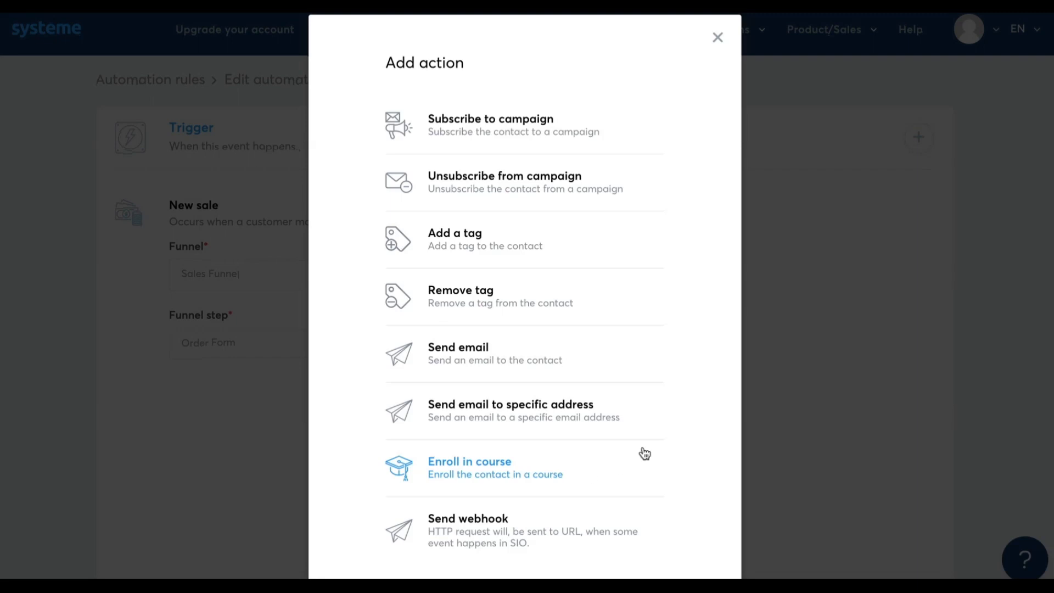
{"action": "left_click", "coordinate": [604, 155]}
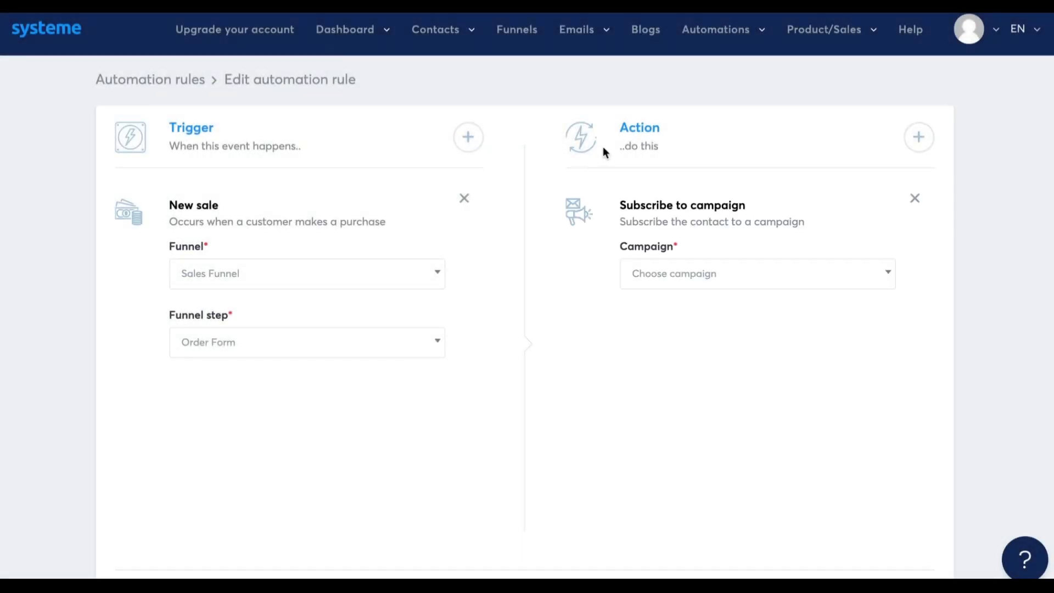
{"action": "left_click", "coordinate": [667, 270]}
{"action": "left_click", "coordinate": [685, 331]}
Add an action that gives the contact the Blog - leads tag, plus a Send email to specific address action
{"action": "left_click", "coordinate": [920, 137]}
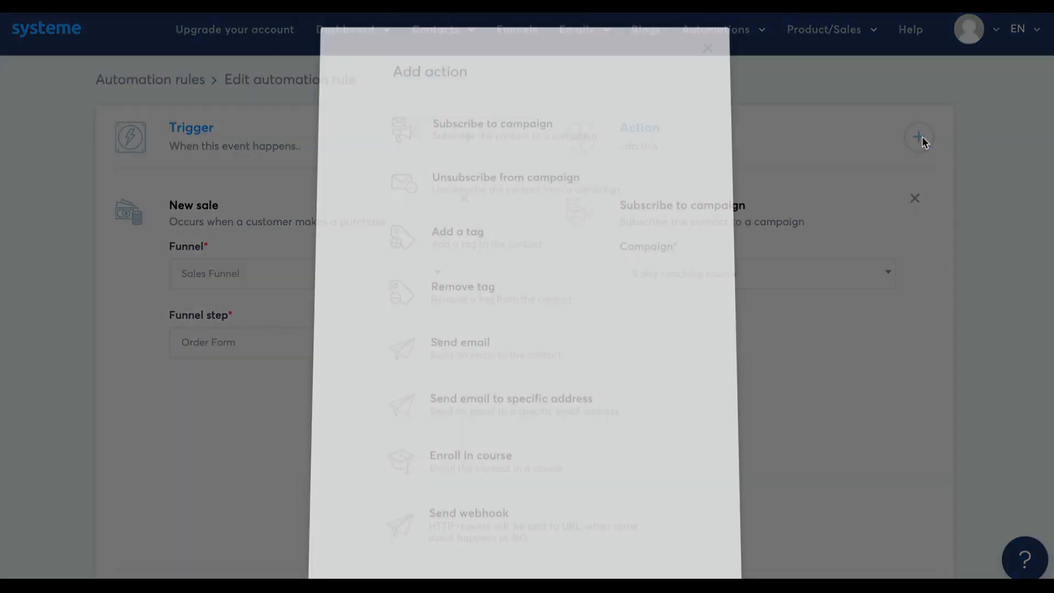
{"action": "left_click", "coordinate": [558, 247]}
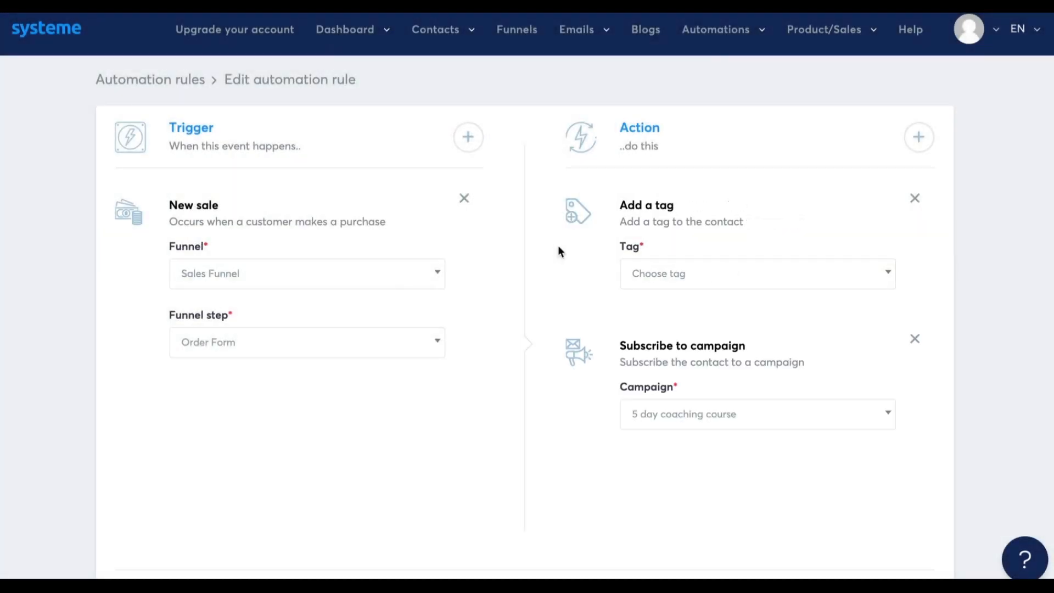
{"action": "left_click", "coordinate": [659, 283]}
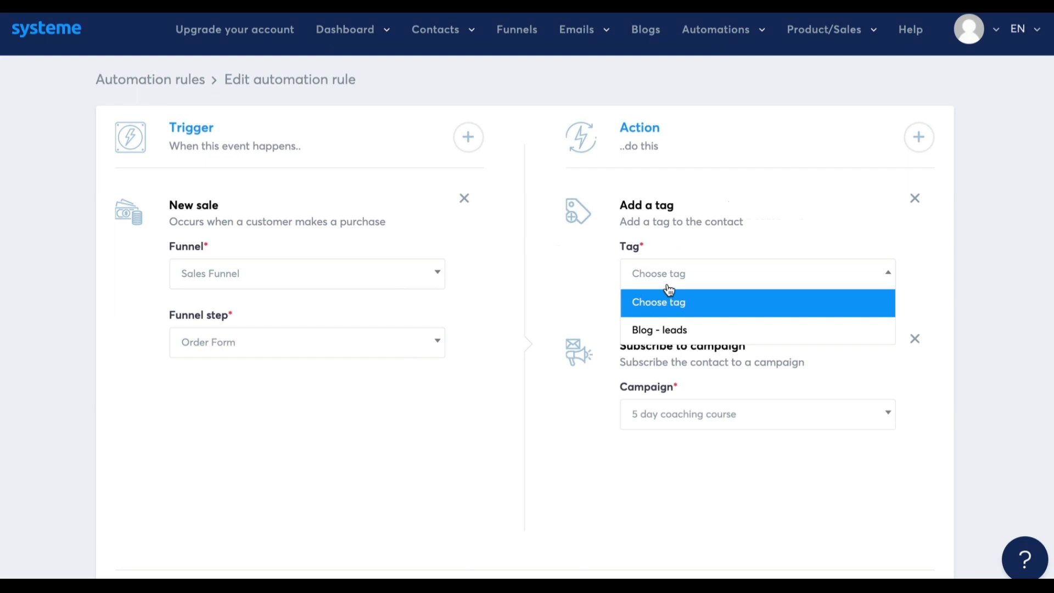
{"action": "left_click", "coordinate": [669, 340]}
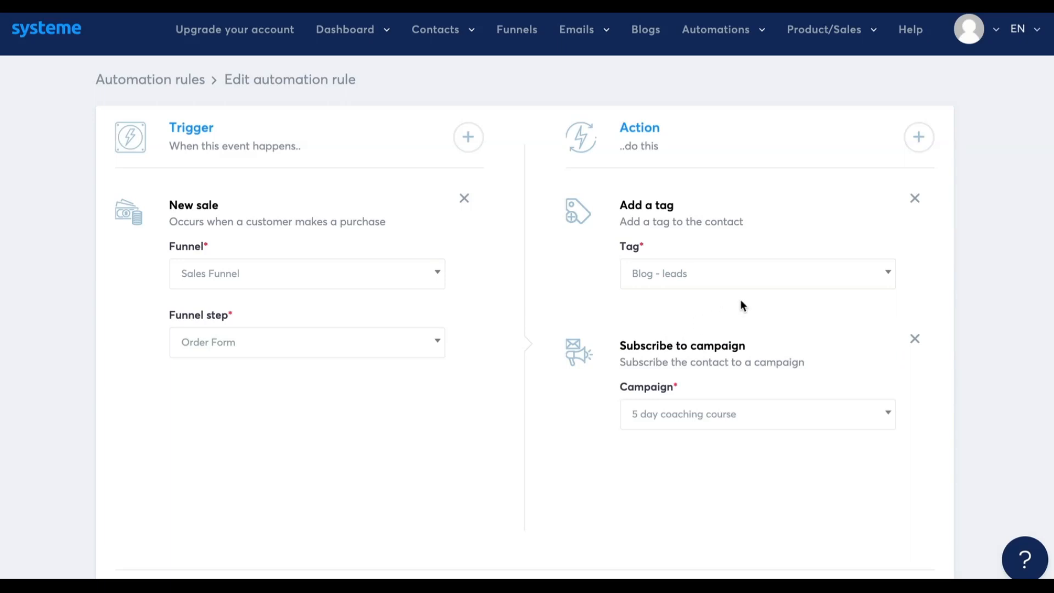
{"action": "left_click", "coordinate": [929, 138]}
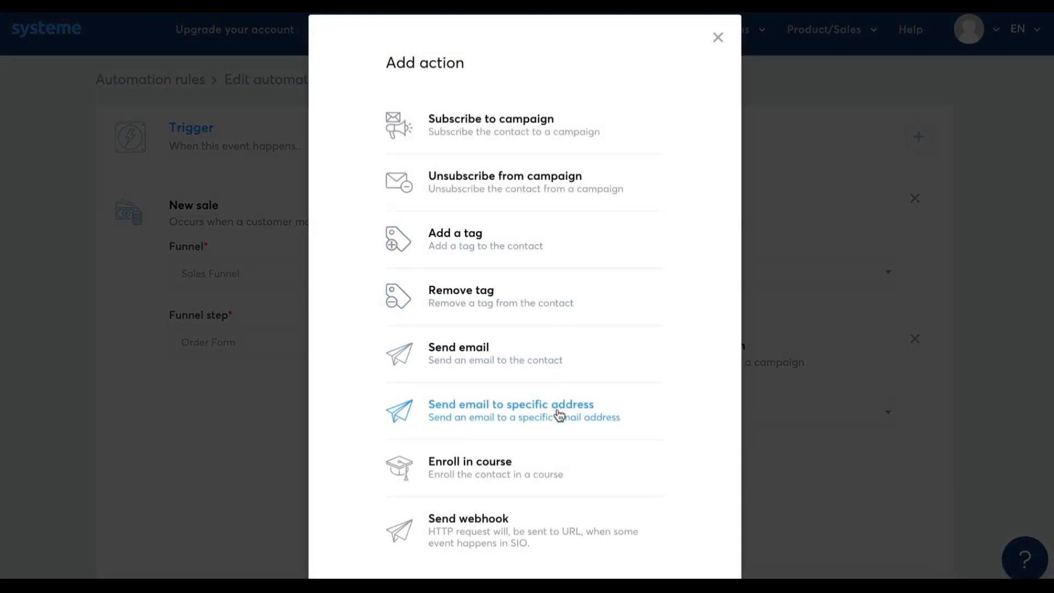
{"action": "left_click", "coordinate": [558, 414]}
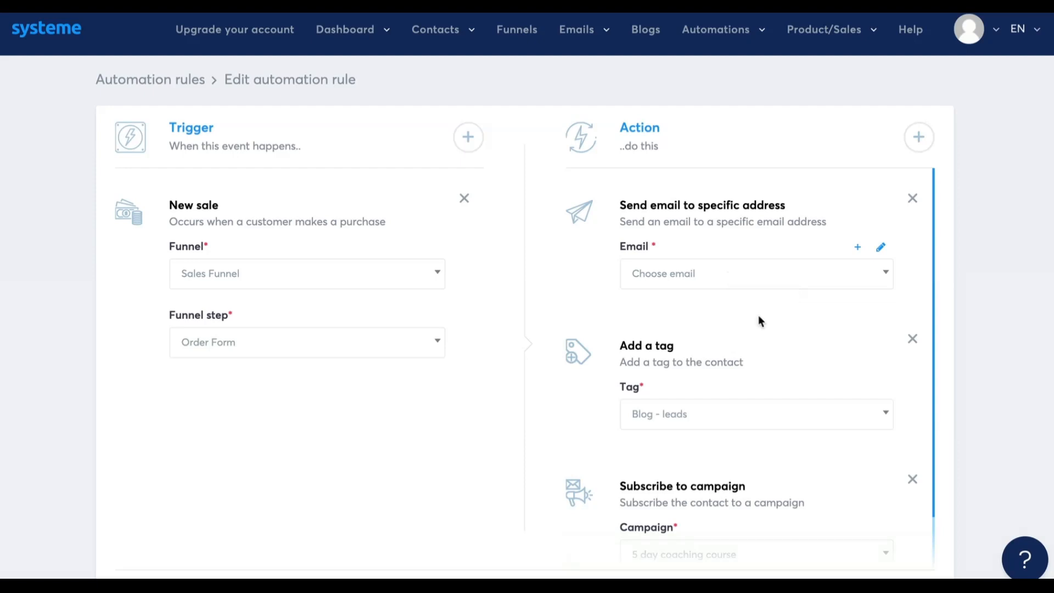
Go to the workflows list and create a new workflow named Workflow 1
{"action": "mouse_move", "coordinate": [743, 22]}
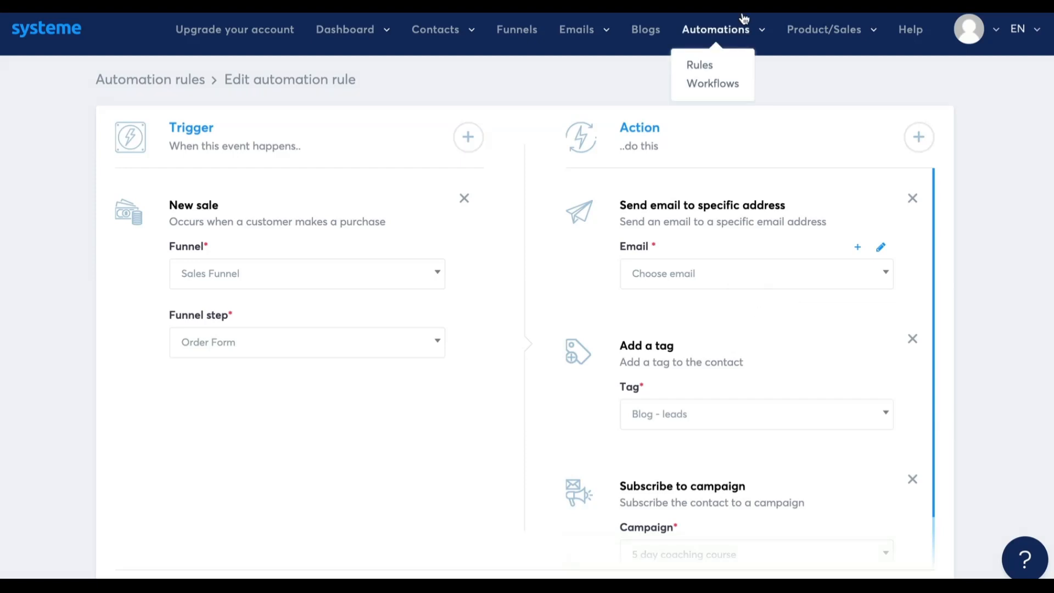
{"action": "left_click", "coordinate": [727, 88]}
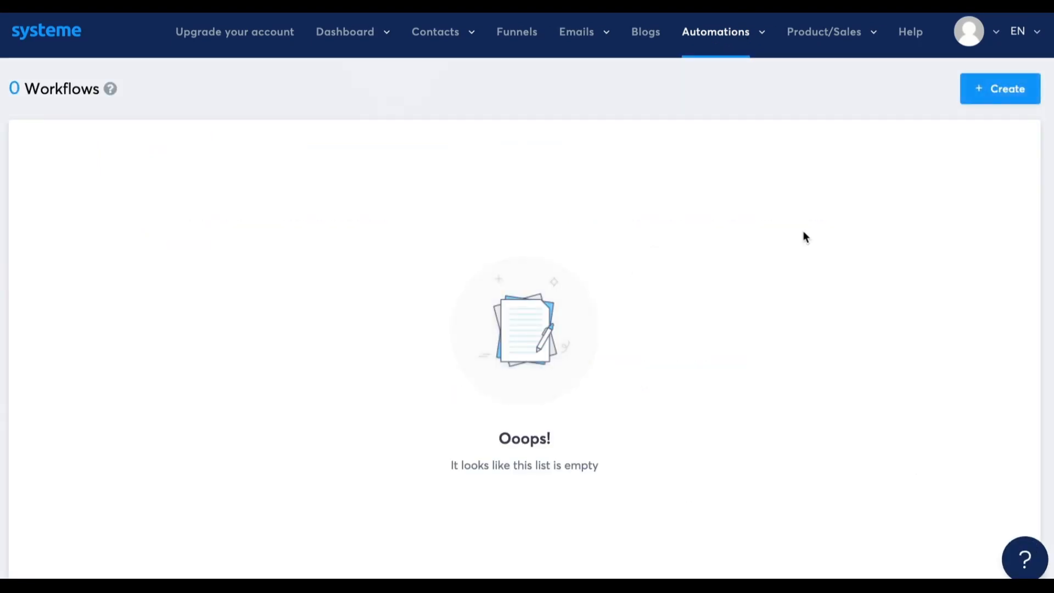
{"action": "left_click", "coordinate": [1010, 89]}
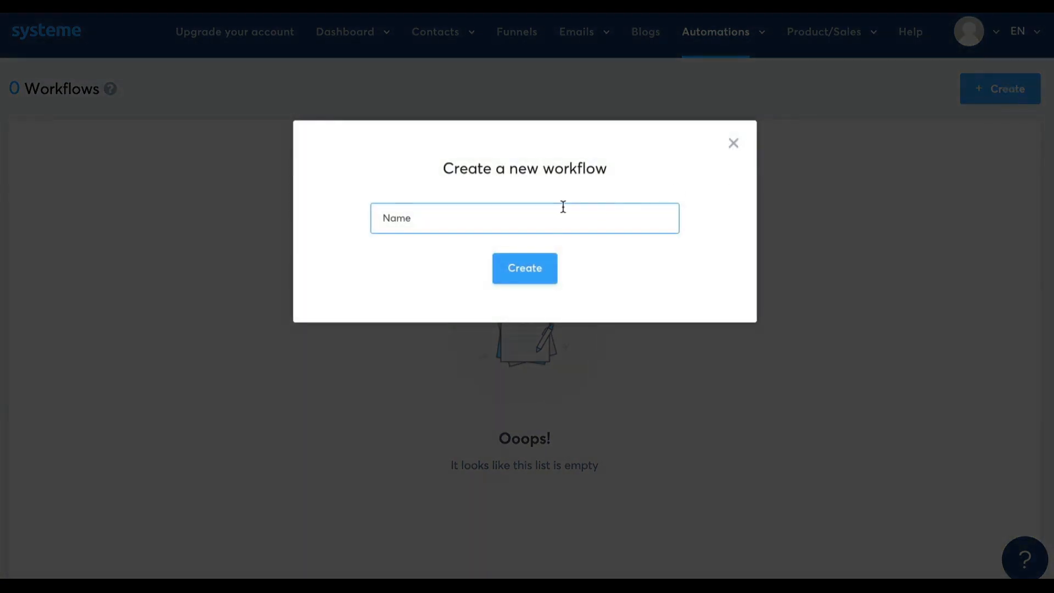
{"action": "left_click", "coordinate": [559, 209]}
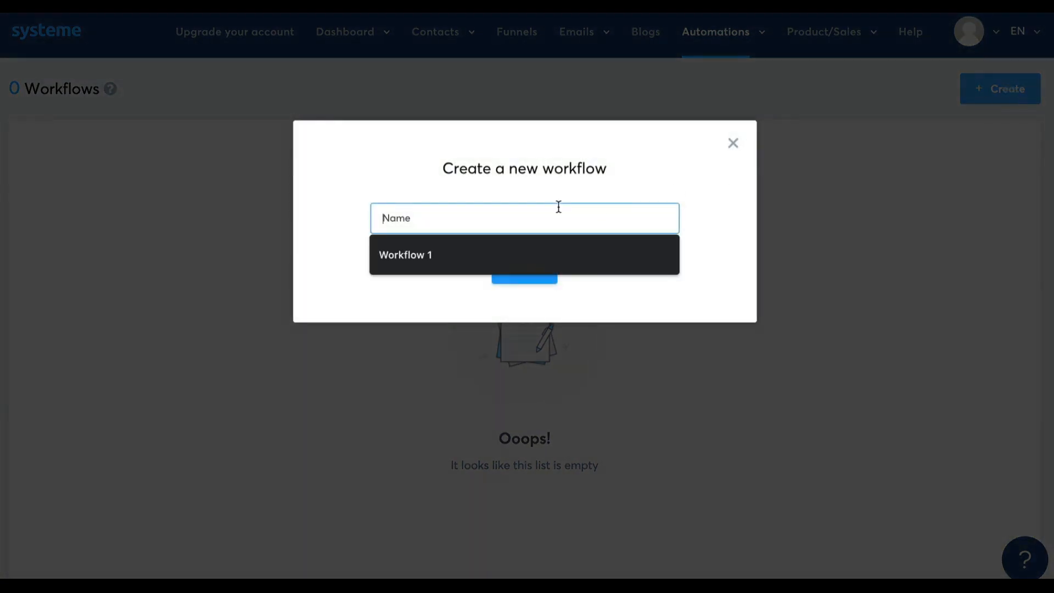
{"action": "left_click", "coordinate": [463, 264]}
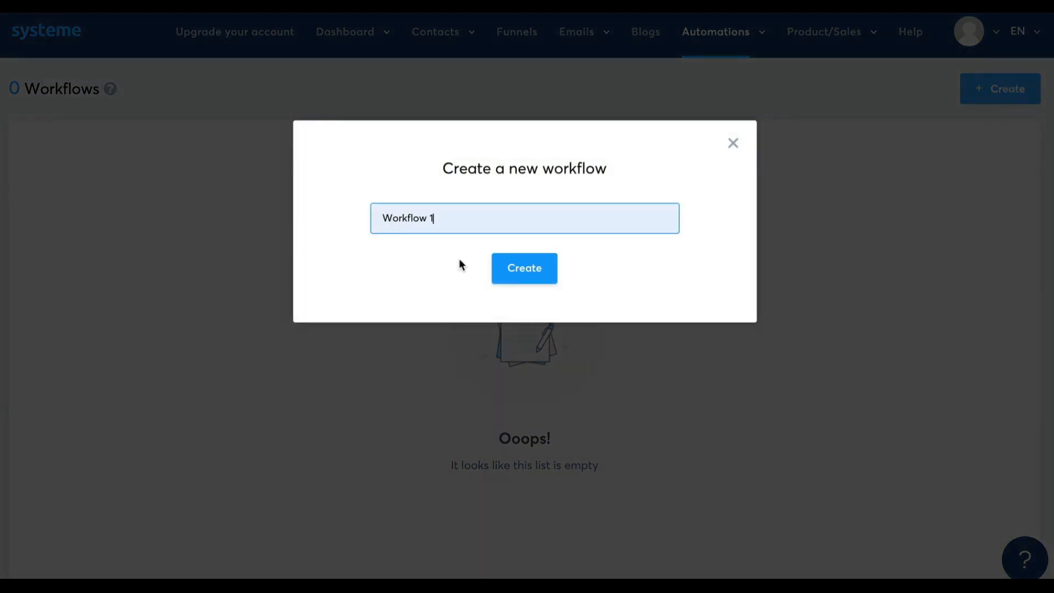
{"action": "left_click", "coordinate": [521, 271]}
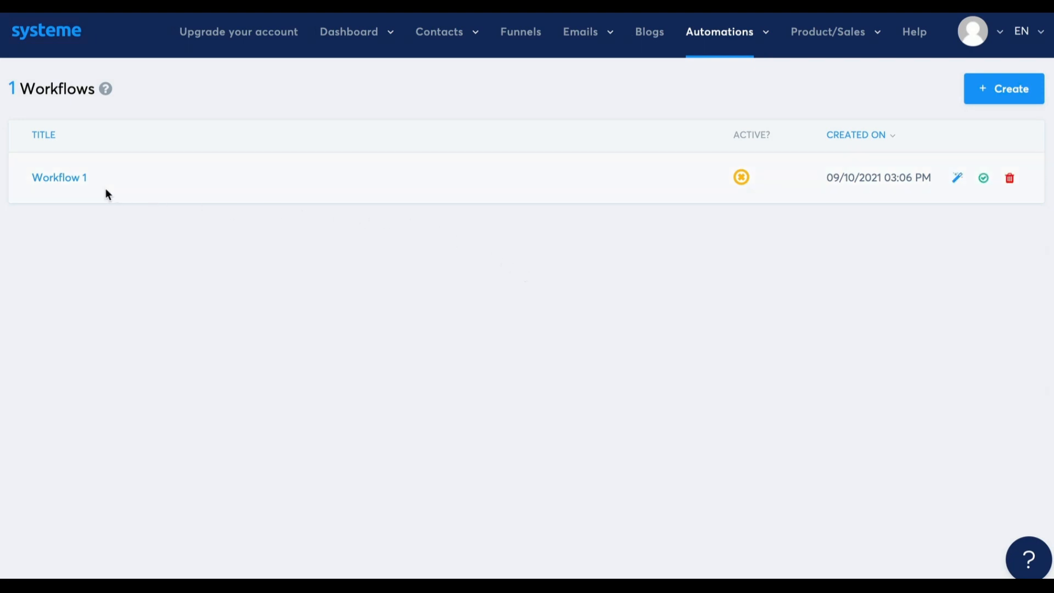
Open Workflow 1 and create its first trigger, Funnel form subscribed, for the Squeeze page of Test Funnel
{"action": "left_click", "coordinate": [63, 178]}
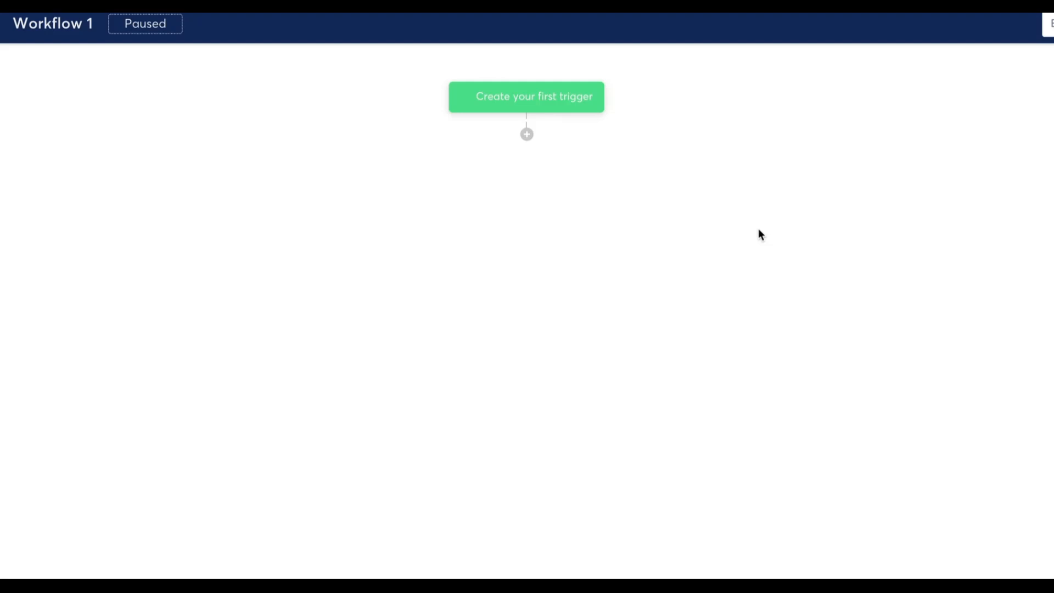
{"action": "left_click", "coordinate": [579, 107]}
{"action": "left_click", "coordinate": [517, 263]}
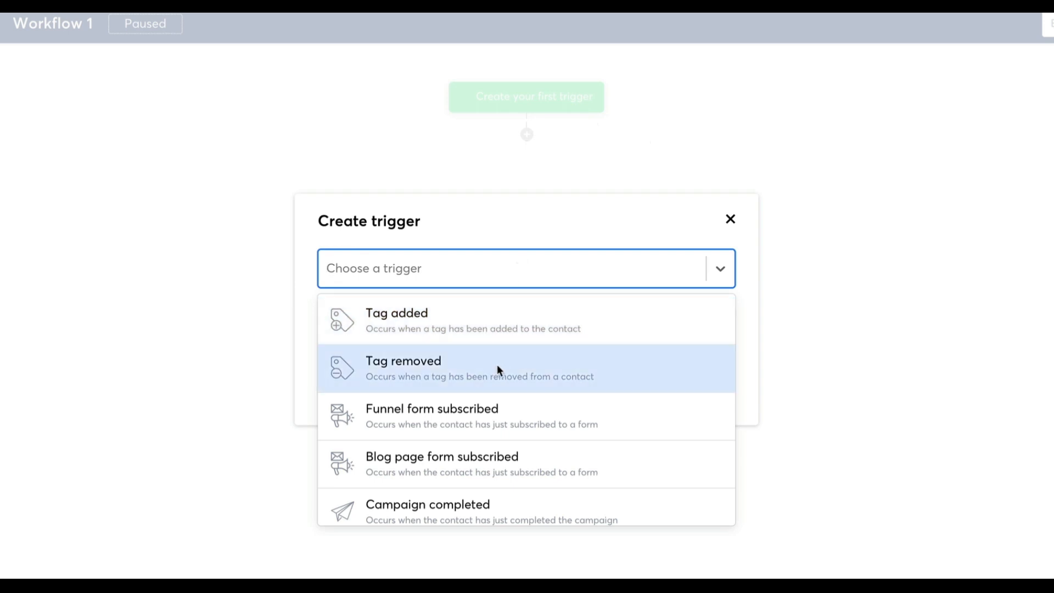
{"action": "left_click", "coordinate": [495, 417]}
{"action": "left_click", "coordinate": [458, 332]}
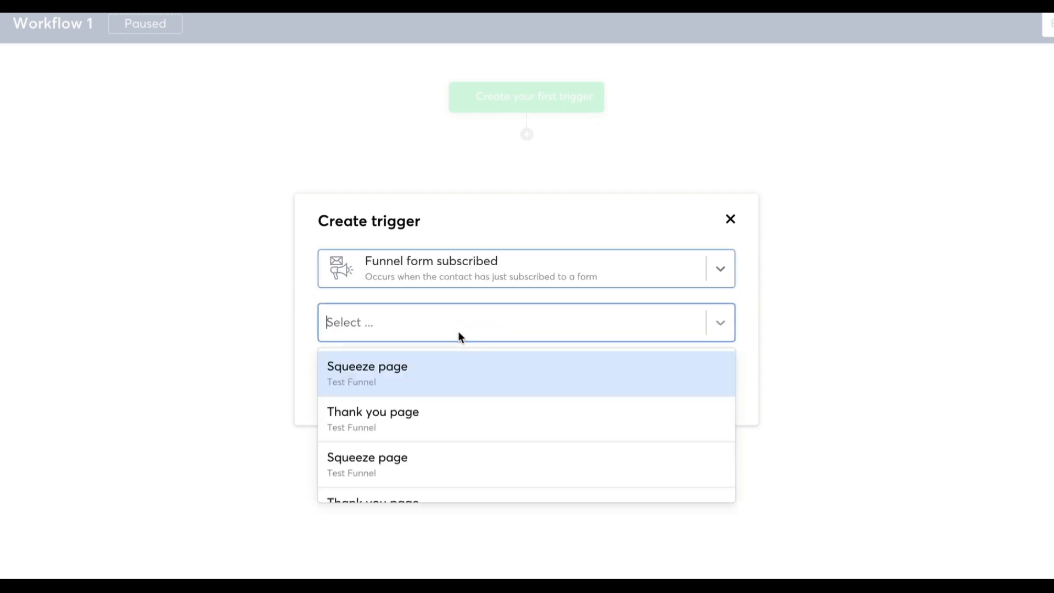
{"action": "scroll", "coordinate": [462, 418], "scroll_direction": "down", "scroll_amount": 1}
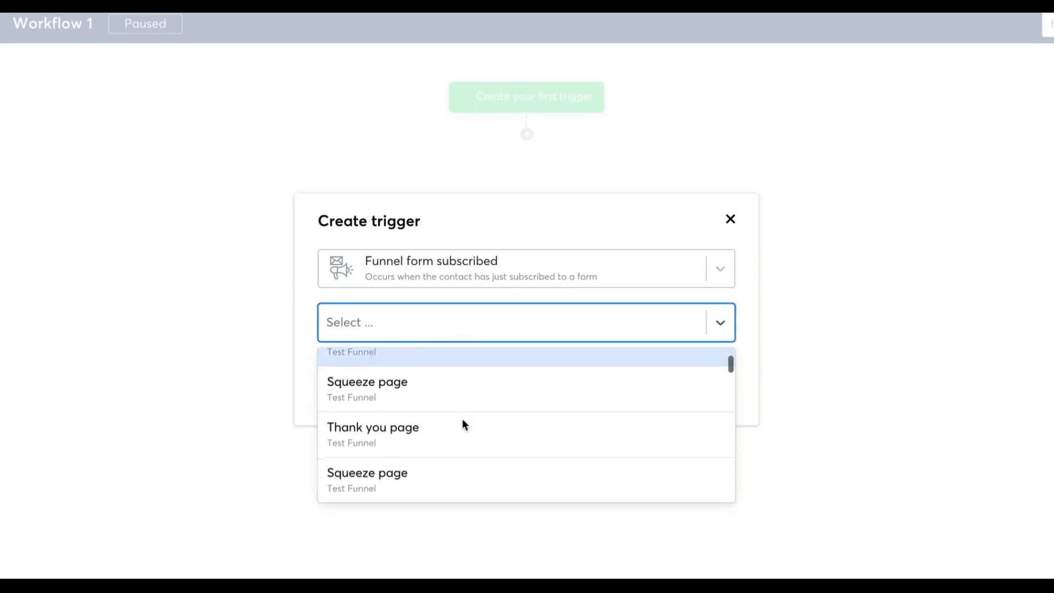
{"action": "left_click", "coordinate": [456, 391]}
{"action": "left_click", "coordinate": [352, 378]}
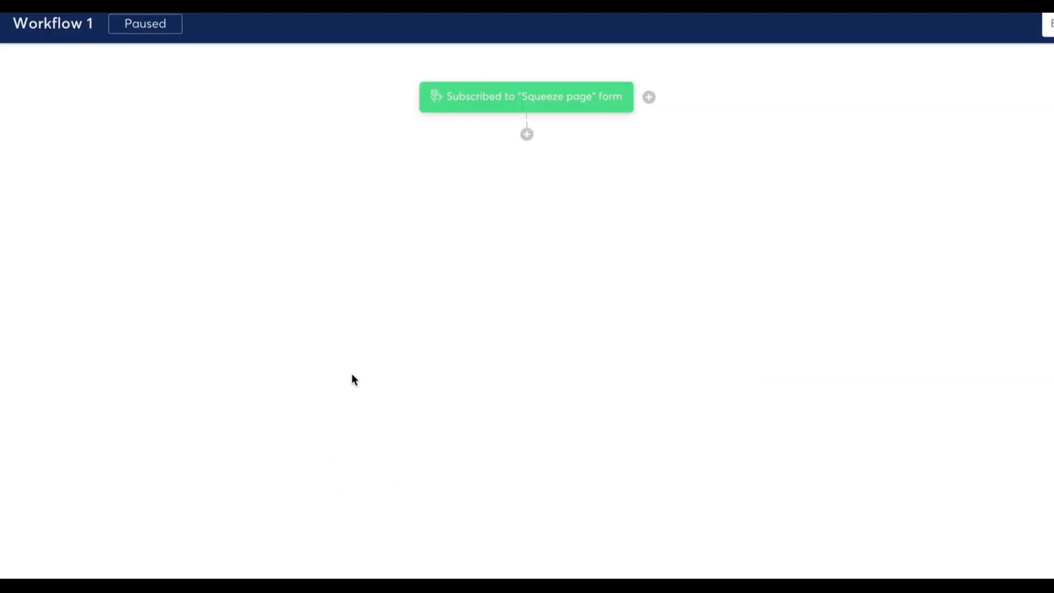
Add a delay of 3 days below the Squeeze page form trigger
{"action": "left_click", "coordinate": [528, 135]}
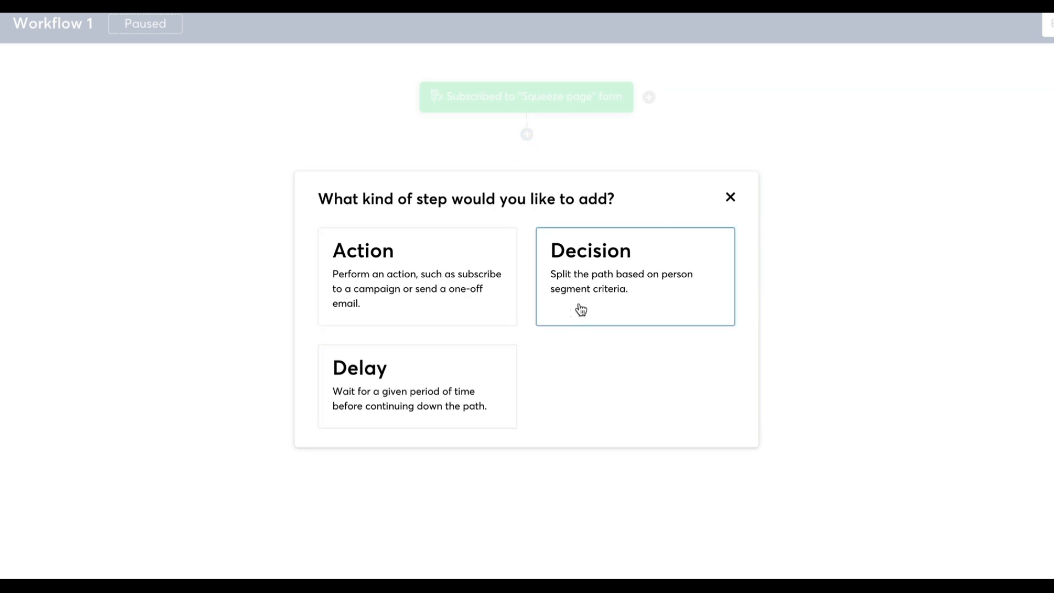
{"action": "left_click", "coordinate": [464, 362]}
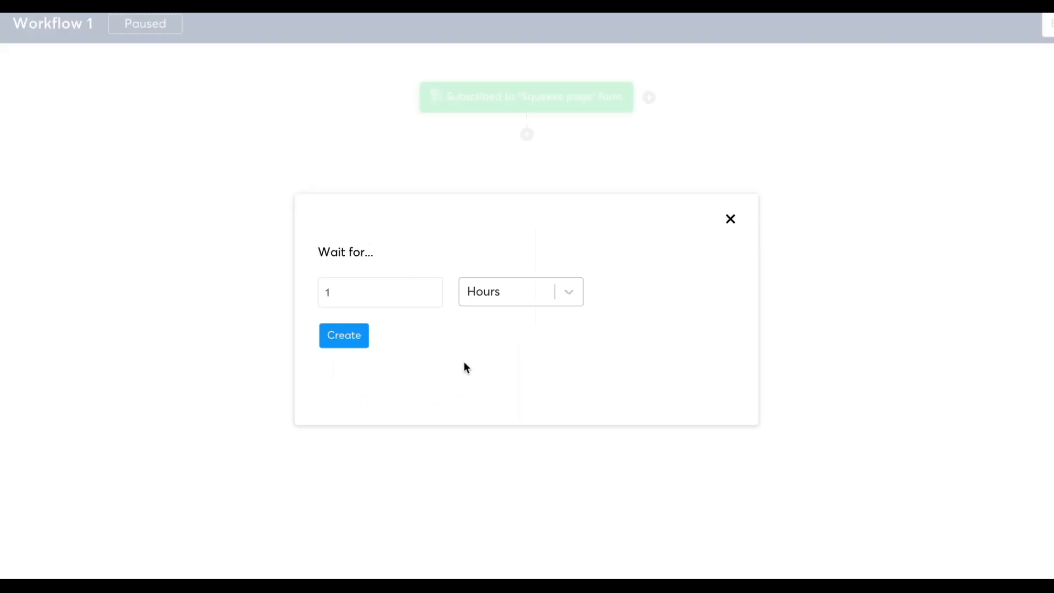
{"action": "left_click", "coordinate": [400, 289]}
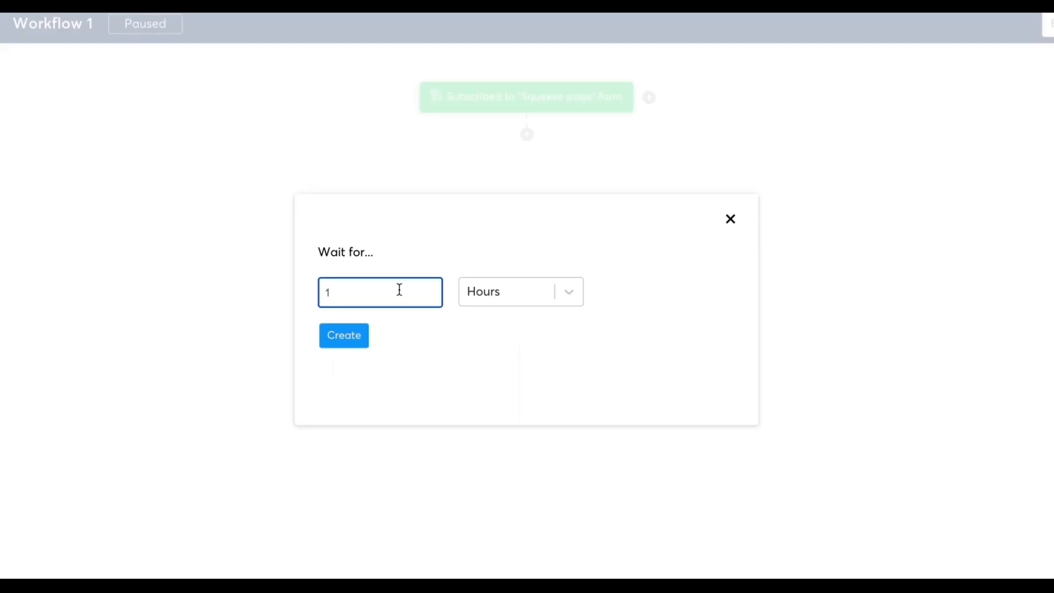
{"action": "key", "text": "BackSpace"}
{"action": "type", "text": "0"}
{"action": "left_click", "coordinate": [489, 298]}
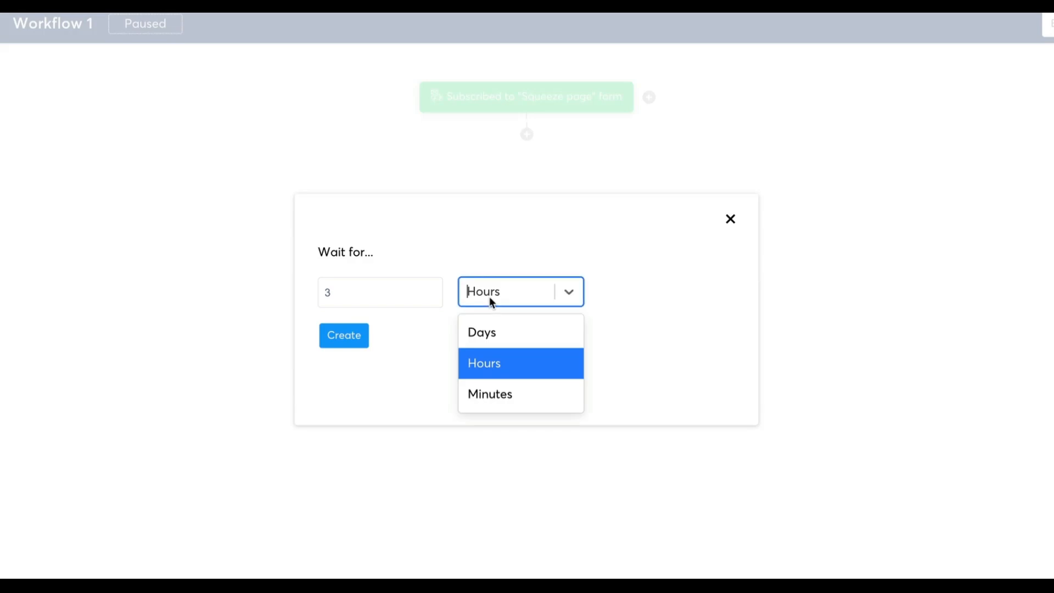
{"action": "left_click", "coordinate": [489, 332]}
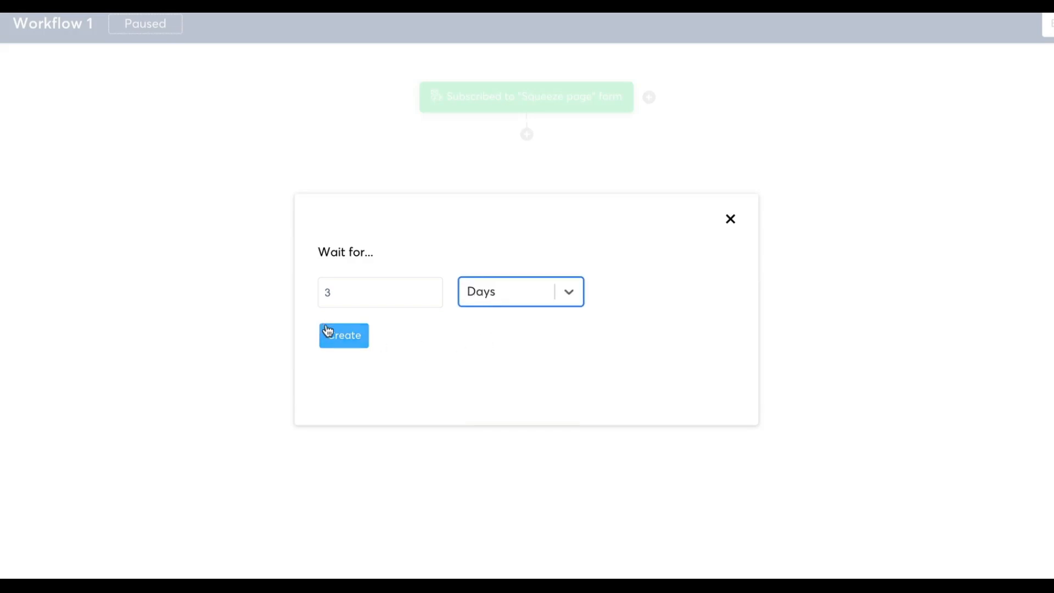
{"action": "left_click", "coordinate": [340, 342]}
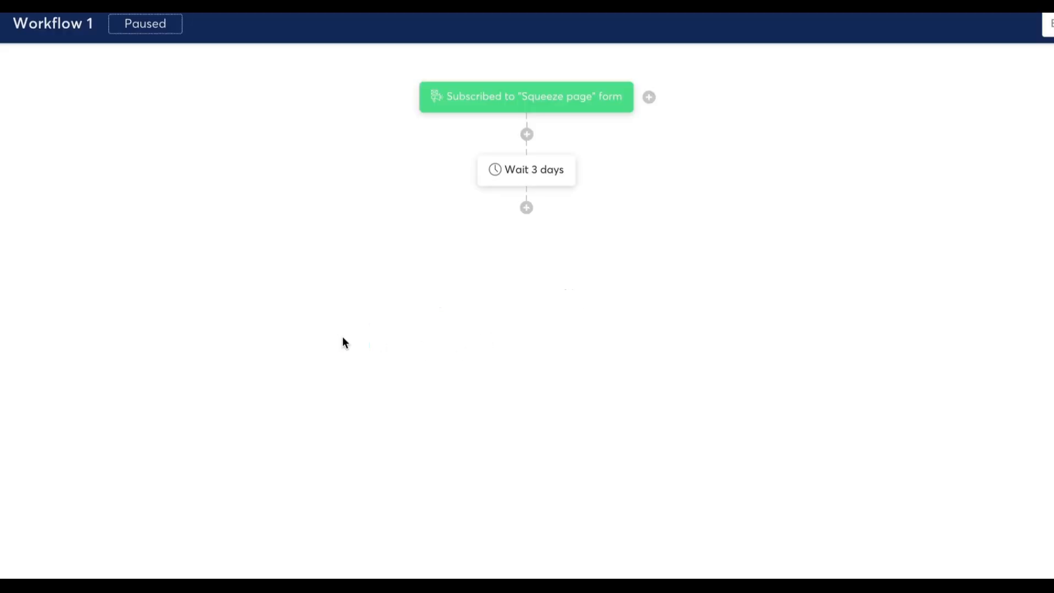
Add a Subscribe to campaign action for the 5 day coaching course campaign below the 3-day delay
{"action": "left_click", "coordinate": [527, 209]}
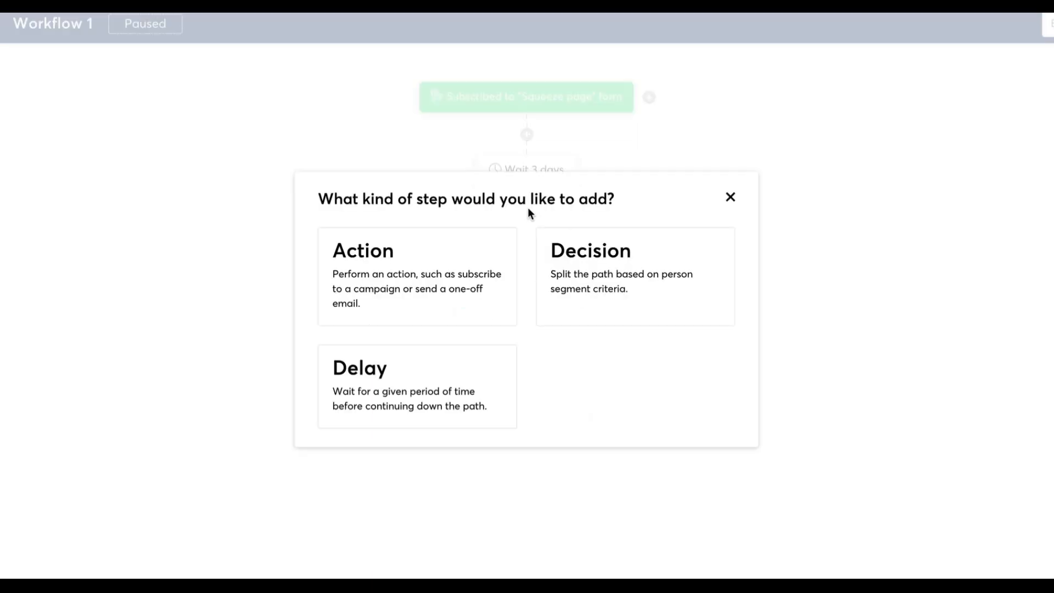
{"action": "left_click", "coordinate": [460, 271]}
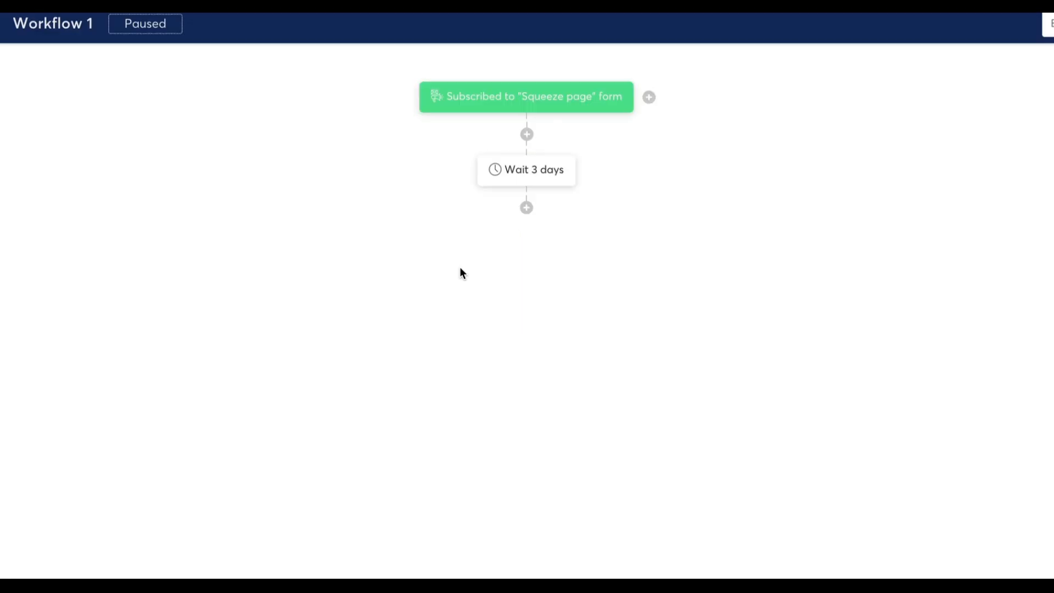
{"action": "left_click", "coordinate": [460, 275]}
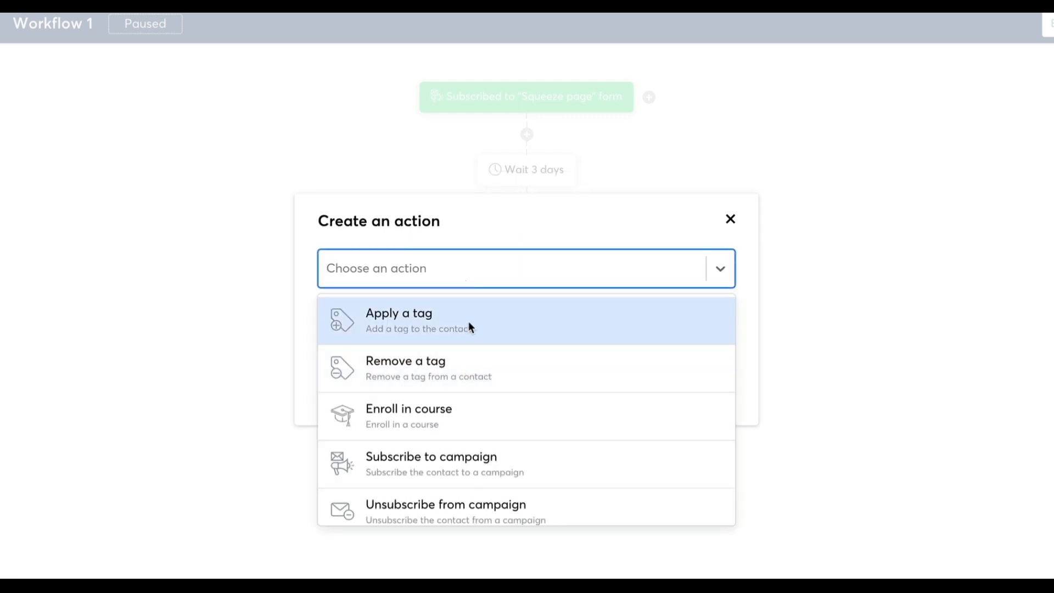
{"action": "scroll", "coordinate": [470, 414], "scroll_direction": "down", "scroll_amount": 1}
{"action": "scroll", "coordinate": [470, 414], "scroll_direction": "down", "scroll_amount": 1}
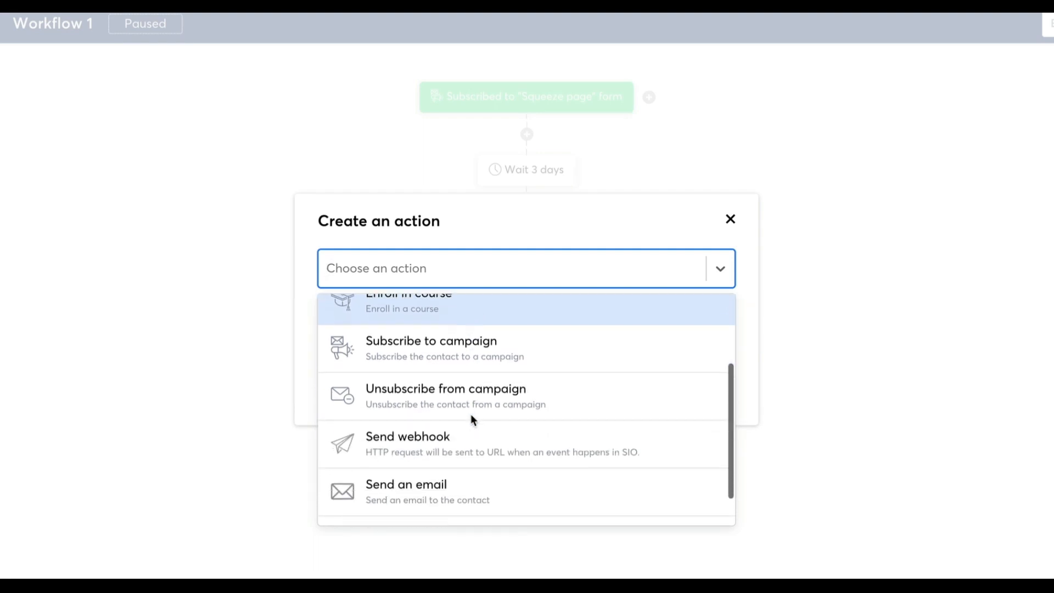
{"action": "left_click", "coordinate": [486, 357]}
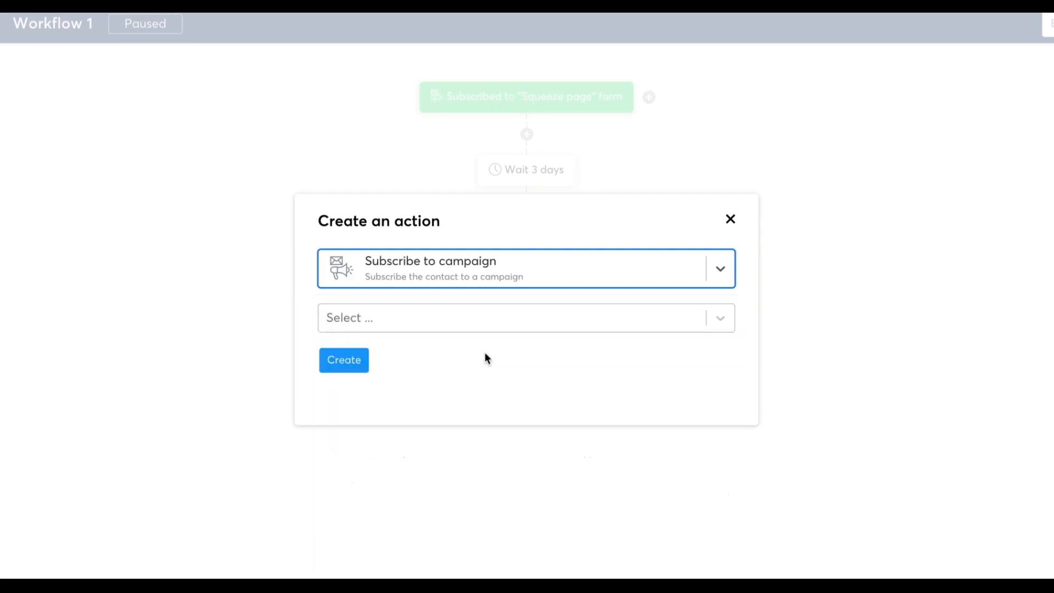
{"action": "left_click", "coordinate": [393, 323]}
{"action": "left_click", "coordinate": [403, 357]}
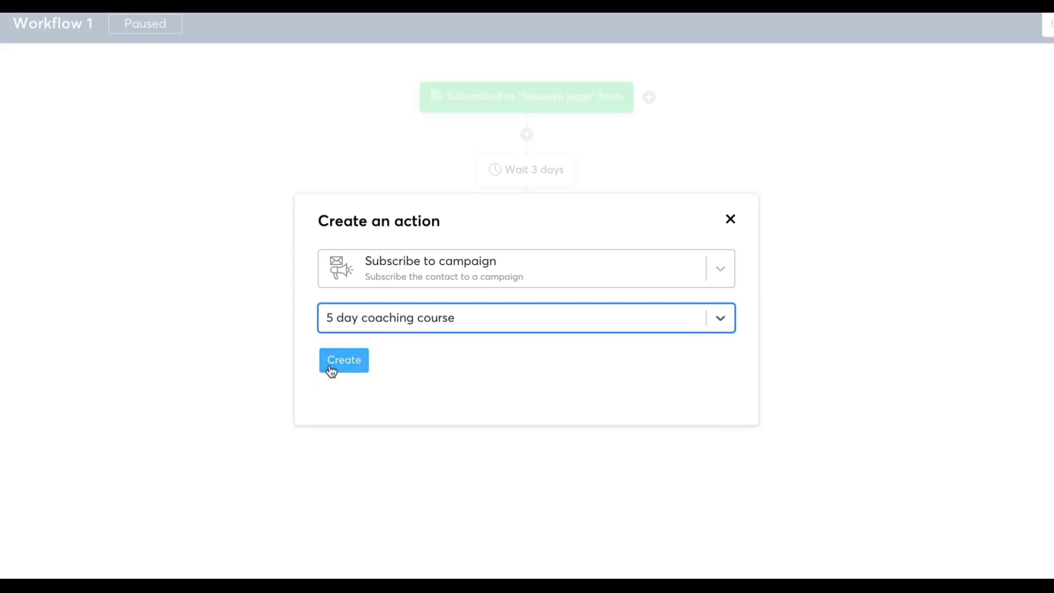
{"action": "left_click", "coordinate": [336, 369]}
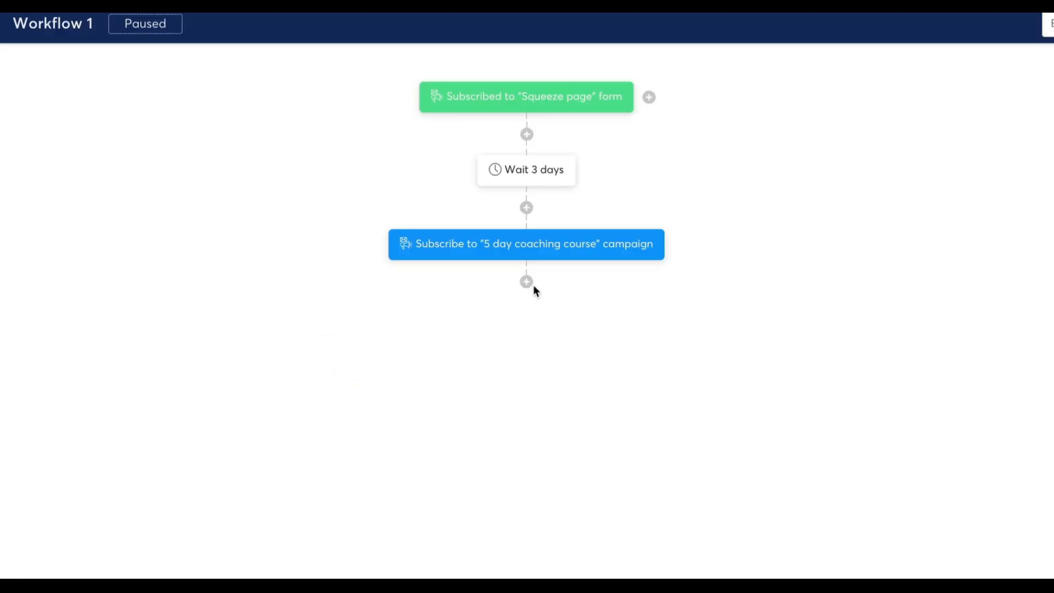
Start a decision below the campaign subscription with the Tag condition Contact tagged with Blog - leads
{"action": "left_click", "coordinate": [528, 282]}
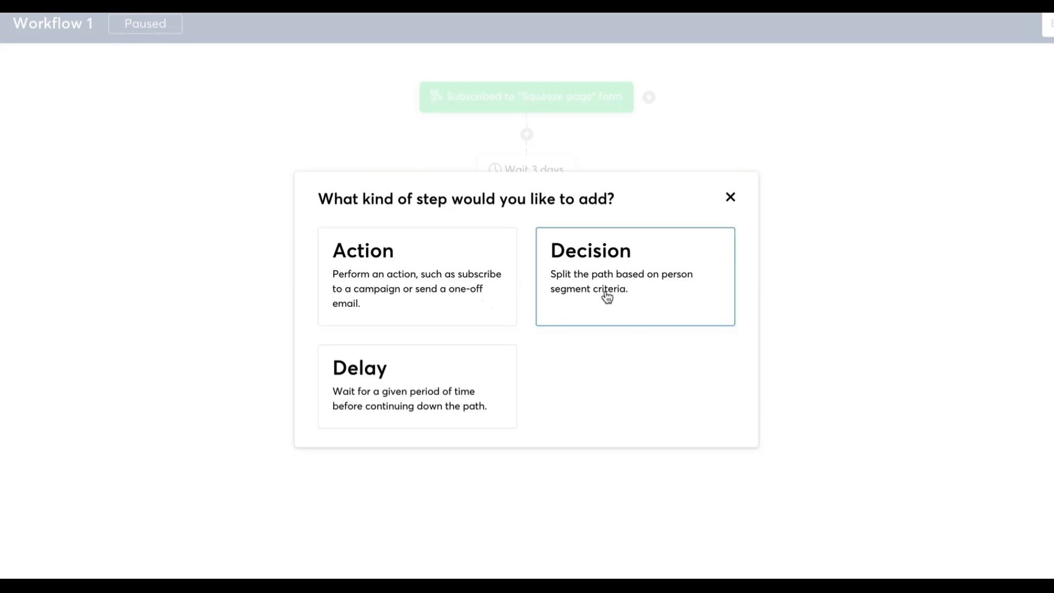
{"action": "left_click", "coordinate": [607, 297]}
{"action": "left_click", "coordinate": [374, 219]}
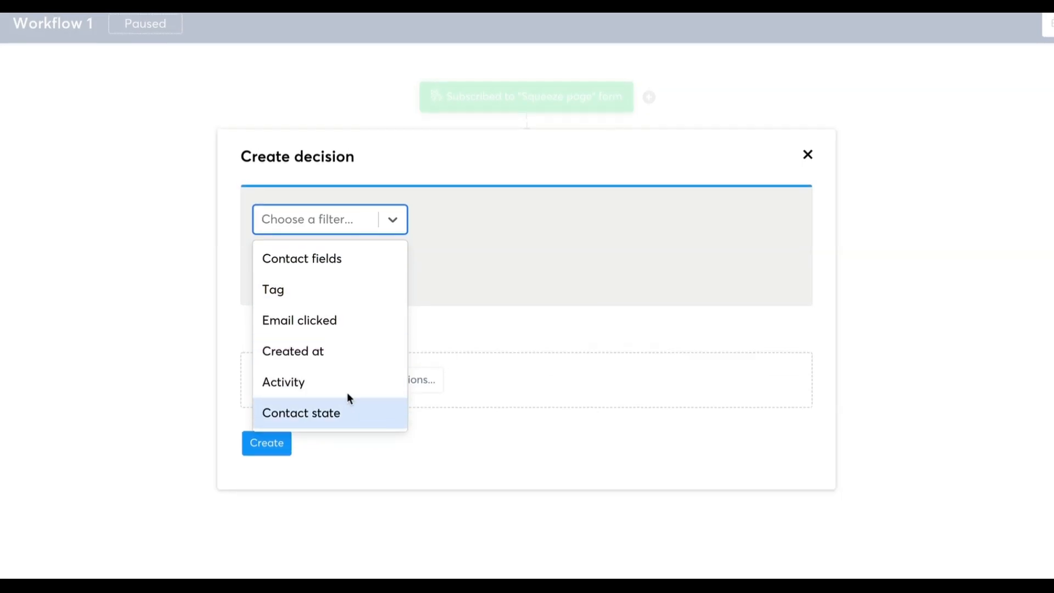
{"action": "left_click", "coordinate": [337, 294]}
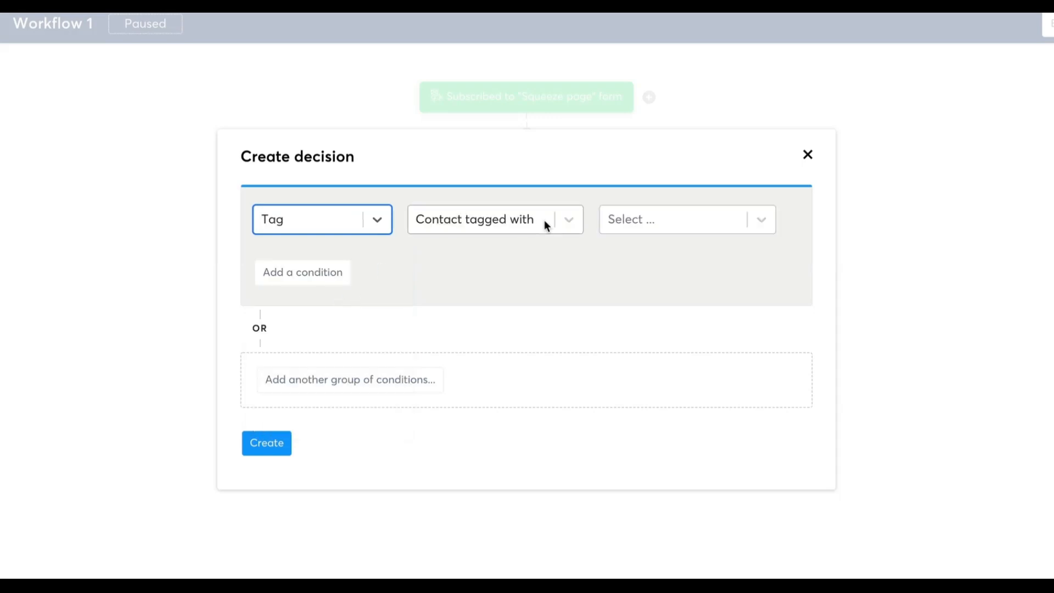
{"action": "left_click", "coordinate": [643, 219]}
{"action": "left_click", "coordinate": [646, 264]}
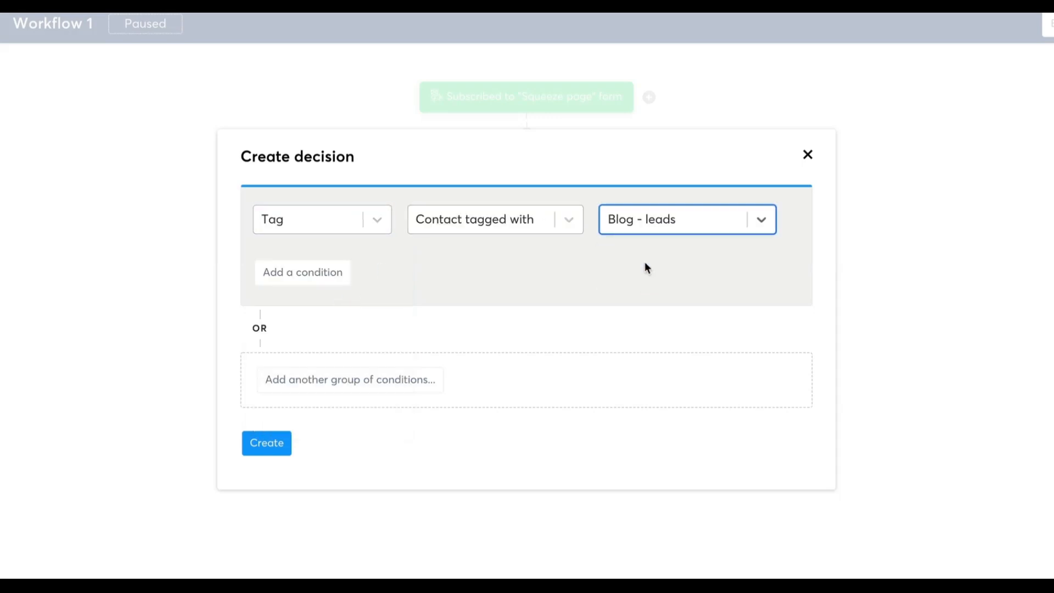
Add a second Tag condition, Contact not tagged with Blog - leads, and create the decision
{"action": "left_click", "coordinate": [324, 272]}
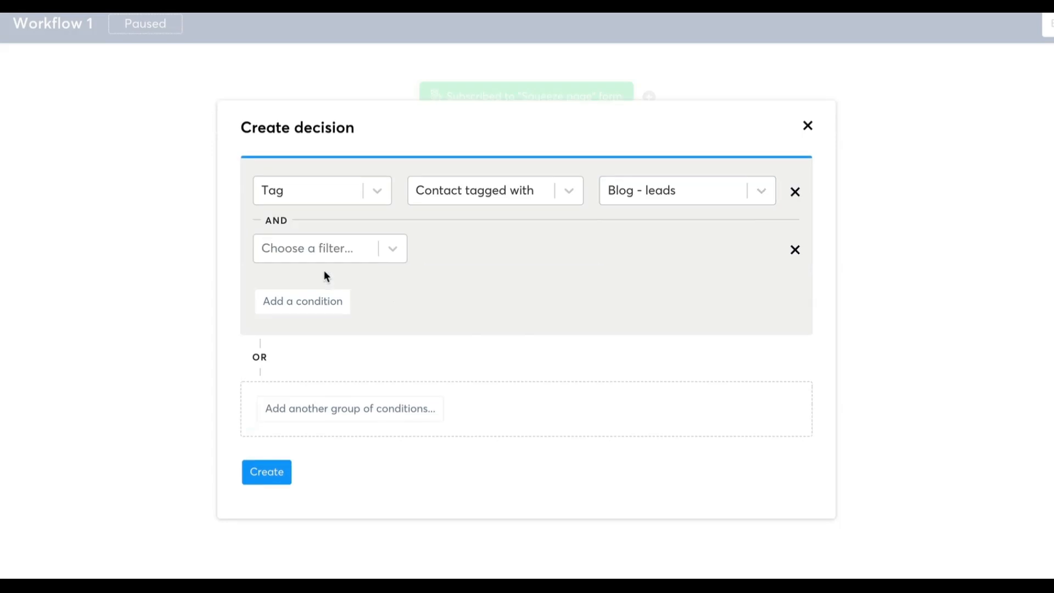
{"action": "left_click", "coordinate": [340, 248]}
{"action": "left_click", "coordinate": [324, 316]}
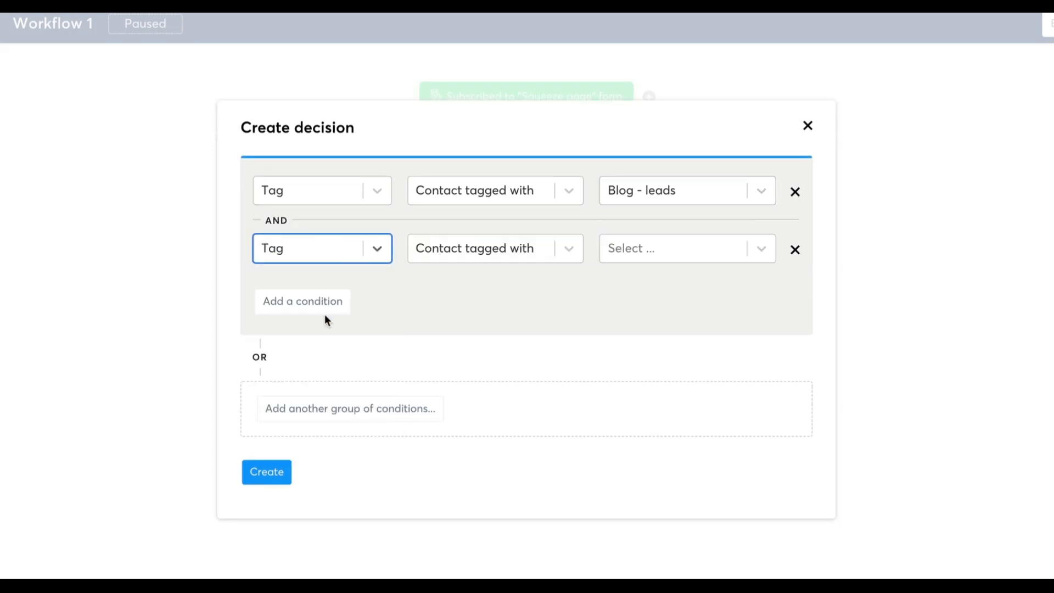
{"action": "left_click", "coordinate": [480, 247]}
{"action": "left_click", "coordinate": [477, 319]}
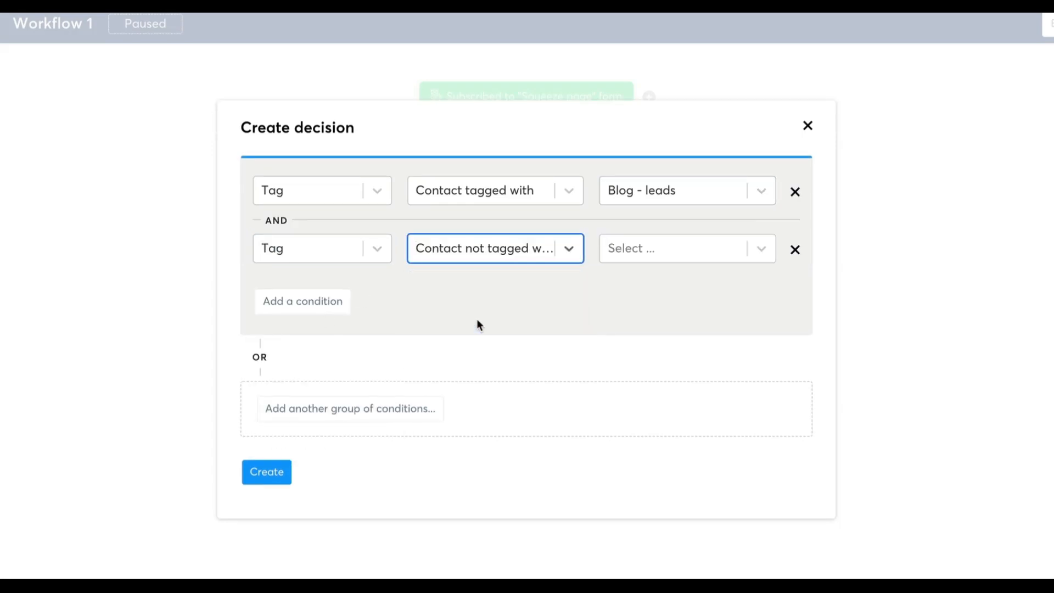
{"action": "left_click", "coordinate": [625, 257]}
{"action": "left_click", "coordinate": [631, 288]}
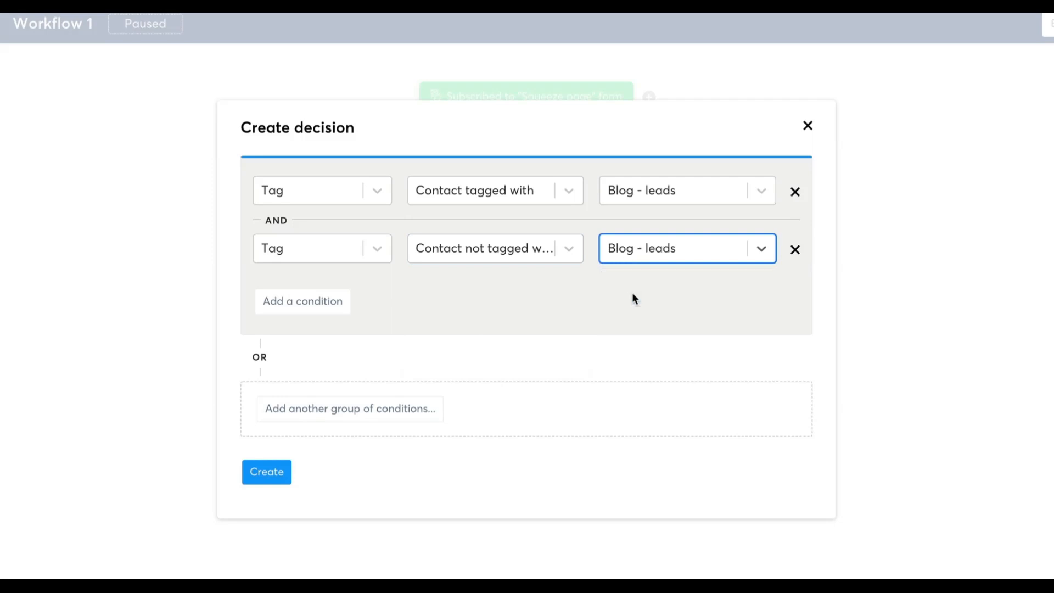
{"action": "left_click", "coordinate": [276, 475]}
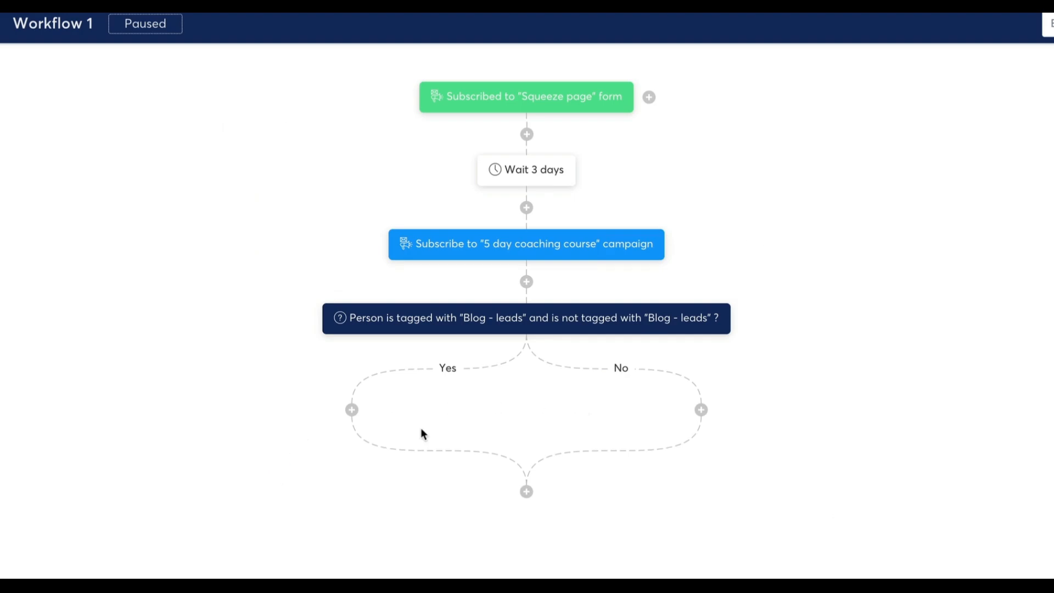
Add an Unsubscribe from campaign action for the 5 day coaching course to the decision's Yes branch
{"action": "left_click", "coordinate": [353, 411]}
{"action": "left_click", "coordinate": [395, 302]}
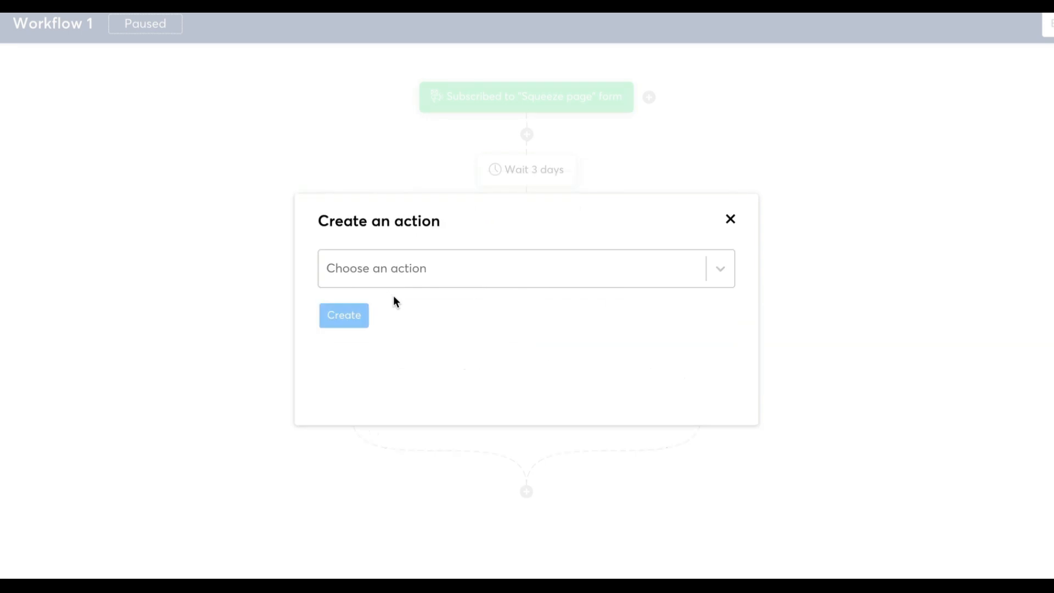
{"action": "left_click", "coordinate": [386, 265]}
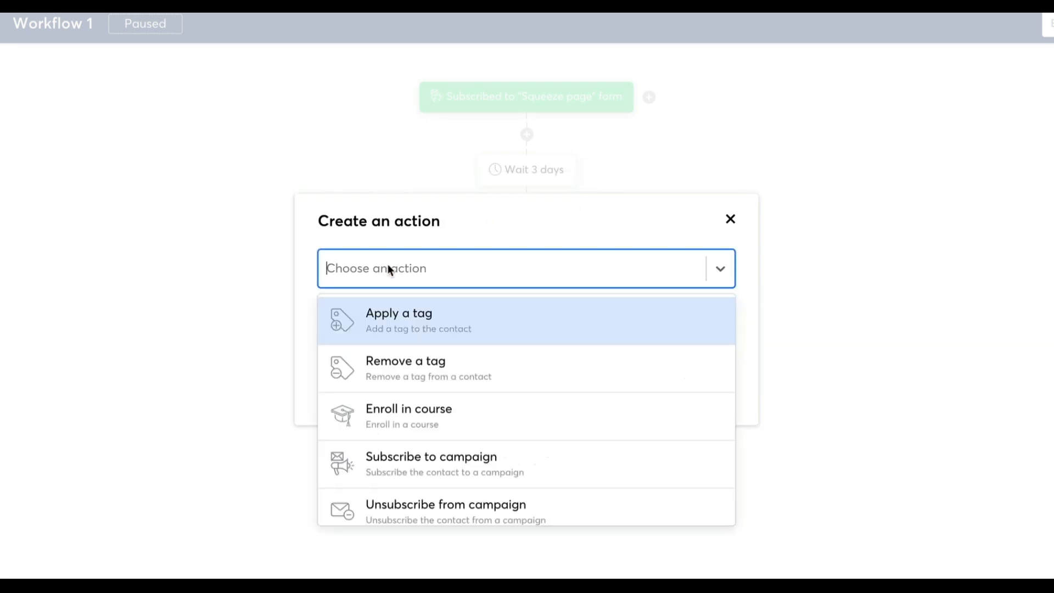
{"action": "left_click", "coordinate": [492, 505]}
{"action": "left_click", "coordinate": [478, 322]}
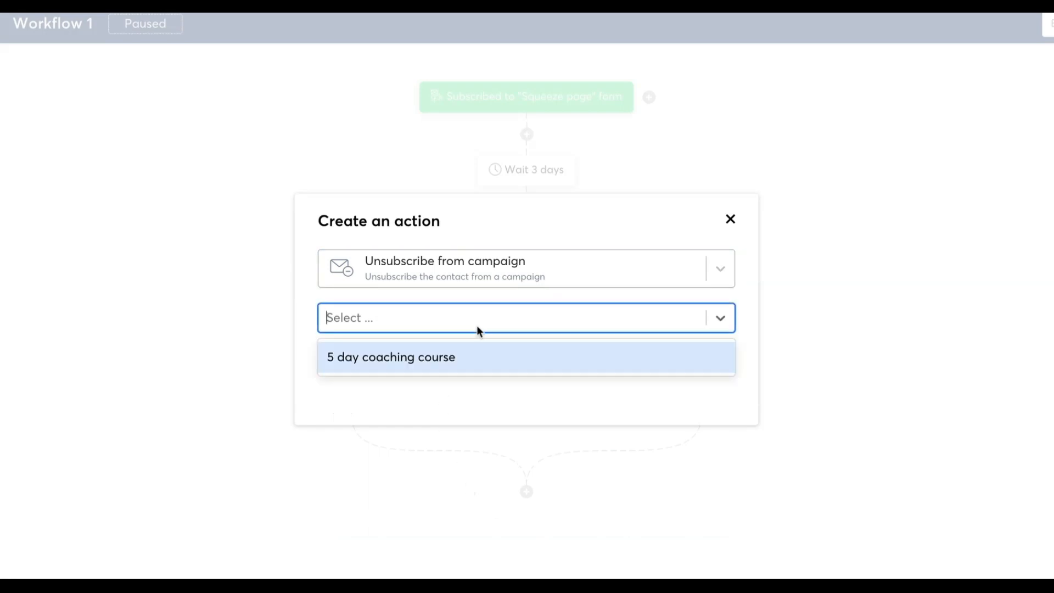
{"action": "left_click", "coordinate": [463, 358]}
{"action": "left_click", "coordinate": [357, 363]}
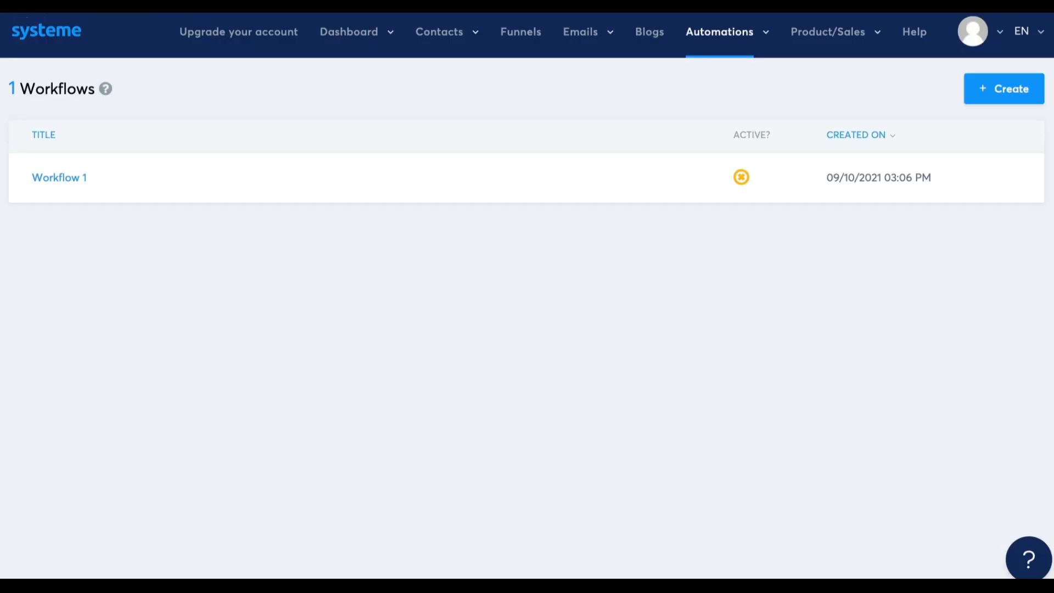
Go to the automation rules list and start a new rule
{"action": "mouse_move", "coordinate": [764, 35]}
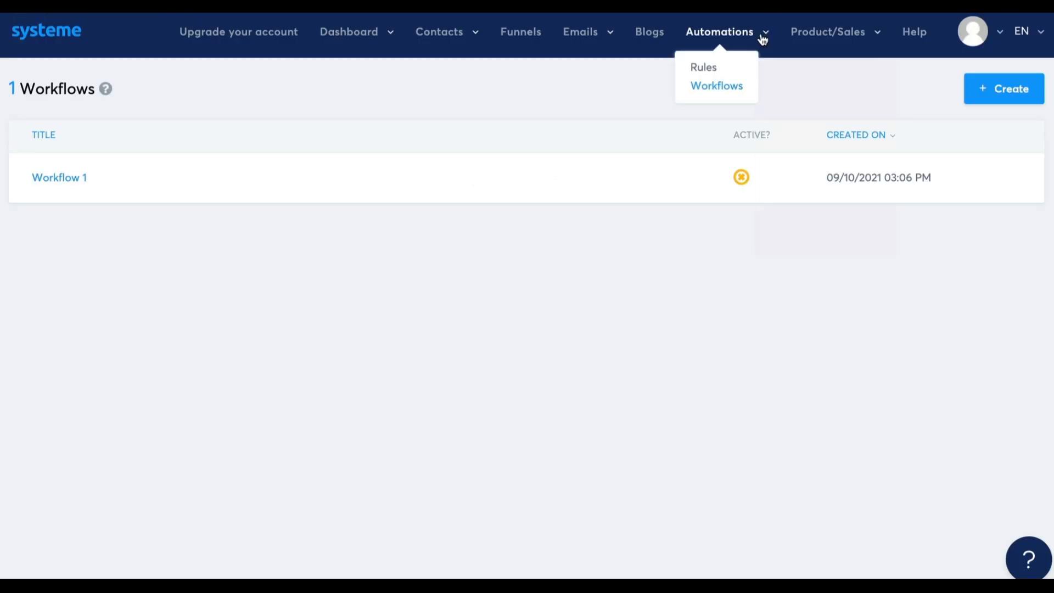
{"action": "left_click", "coordinate": [708, 69]}
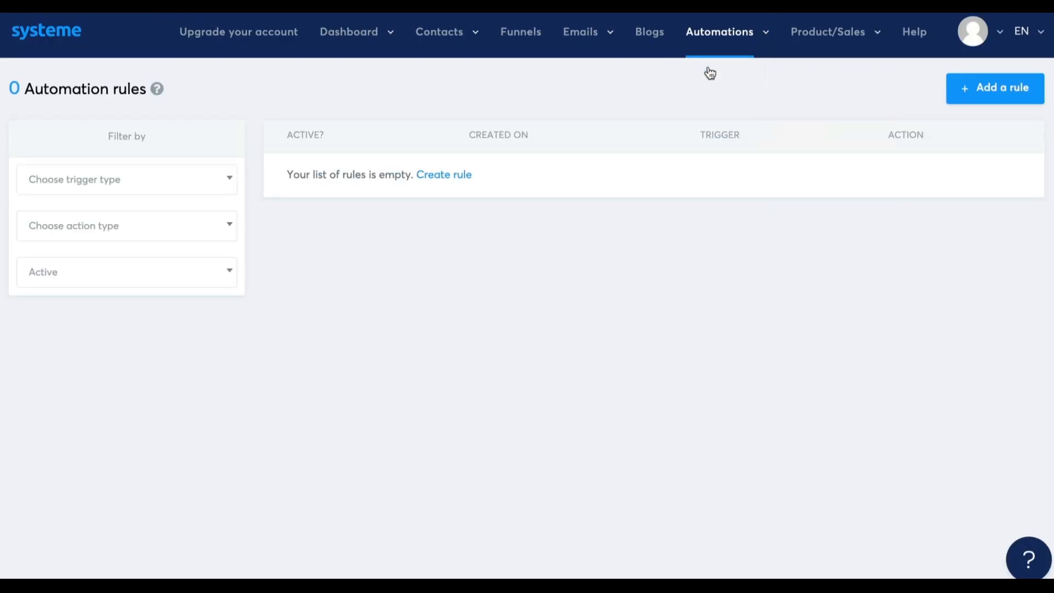
{"action": "left_click", "coordinate": [972, 98]}
Add a Funnel step form subscribed trigger to the rule for the Thank You Page of Sales Funnel
{"action": "left_click", "coordinate": [467, 144]}
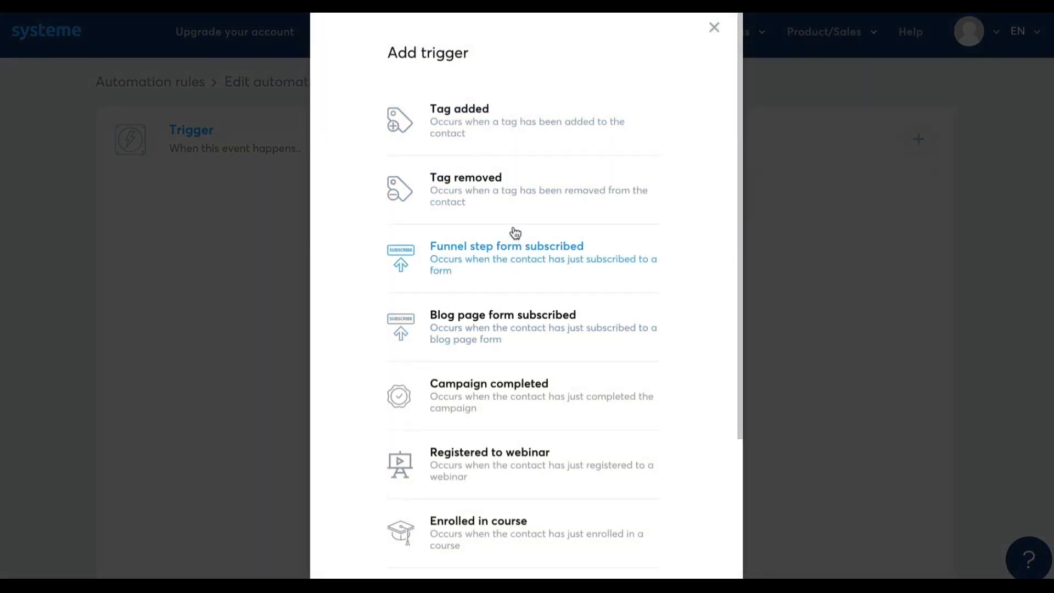
{"action": "left_click", "coordinate": [518, 269]}
{"action": "left_click", "coordinate": [330, 269]}
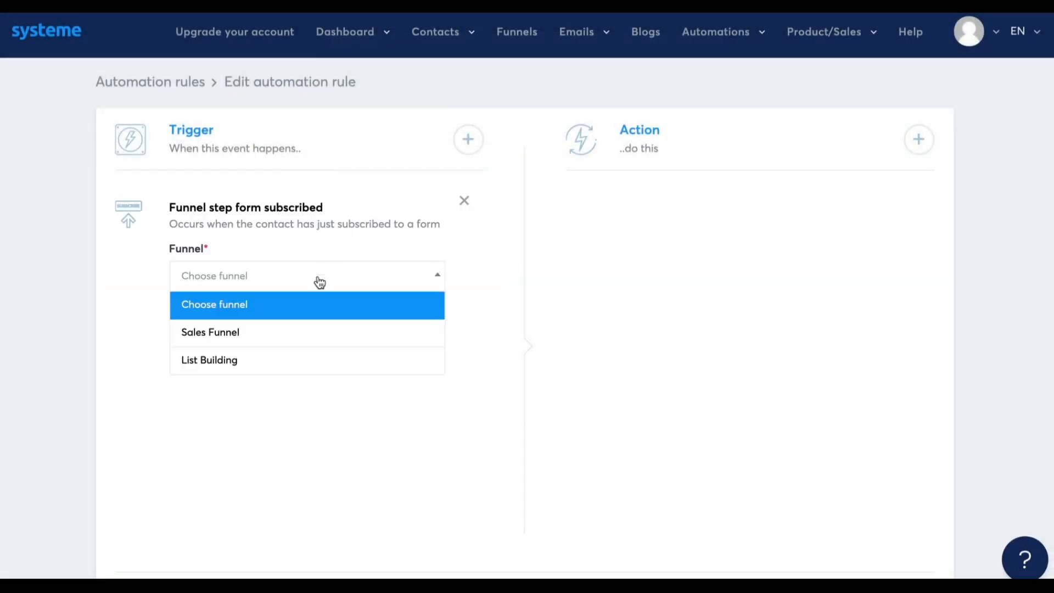
{"action": "left_click", "coordinate": [299, 332]}
{"action": "left_click", "coordinate": [303, 334]}
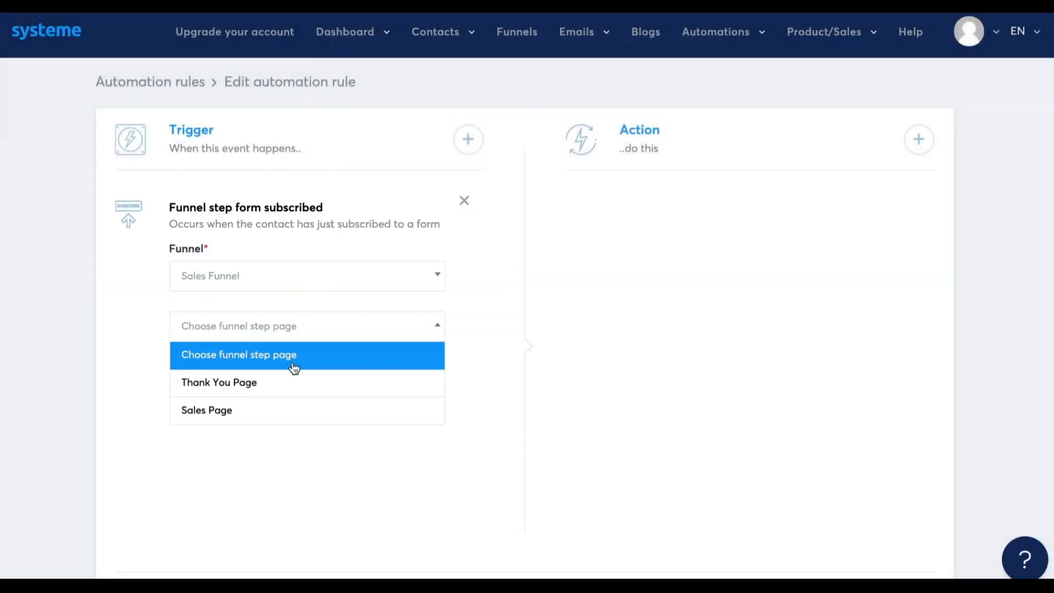
{"action": "left_click", "coordinate": [287, 384]}
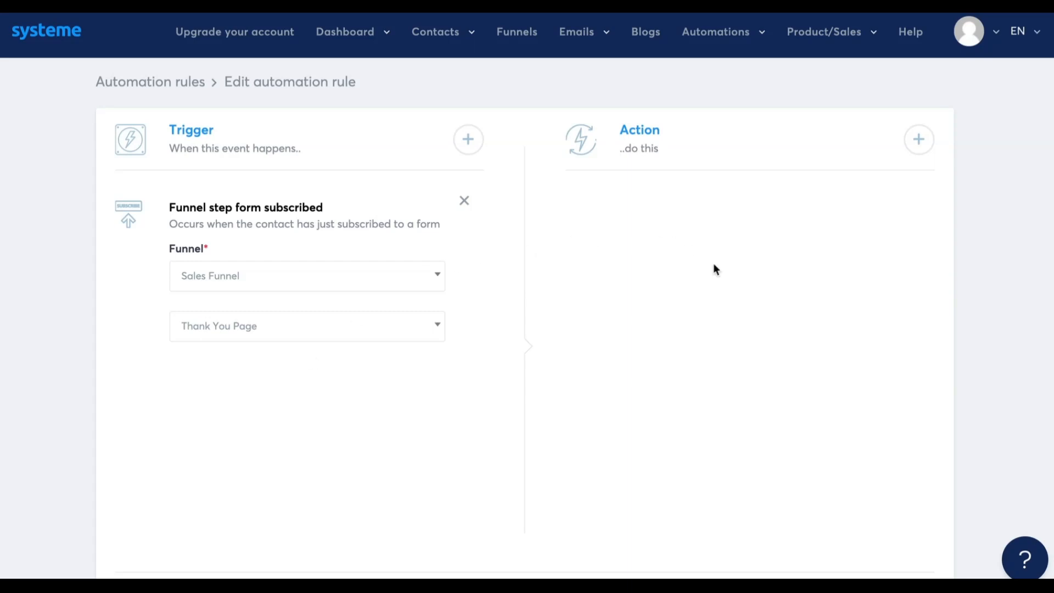
Add a Send webhook action to the rule with the Thank You Page form trigger
{"action": "left_click", "coordinate": [916, 139]}
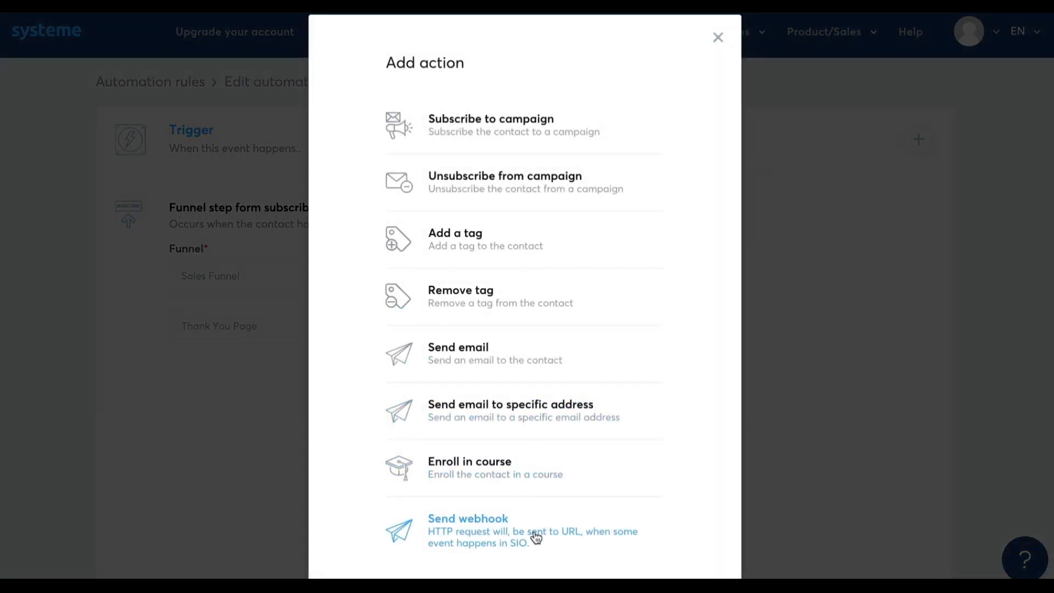
{"action": "left_click", "coordinate": [537, 531]}
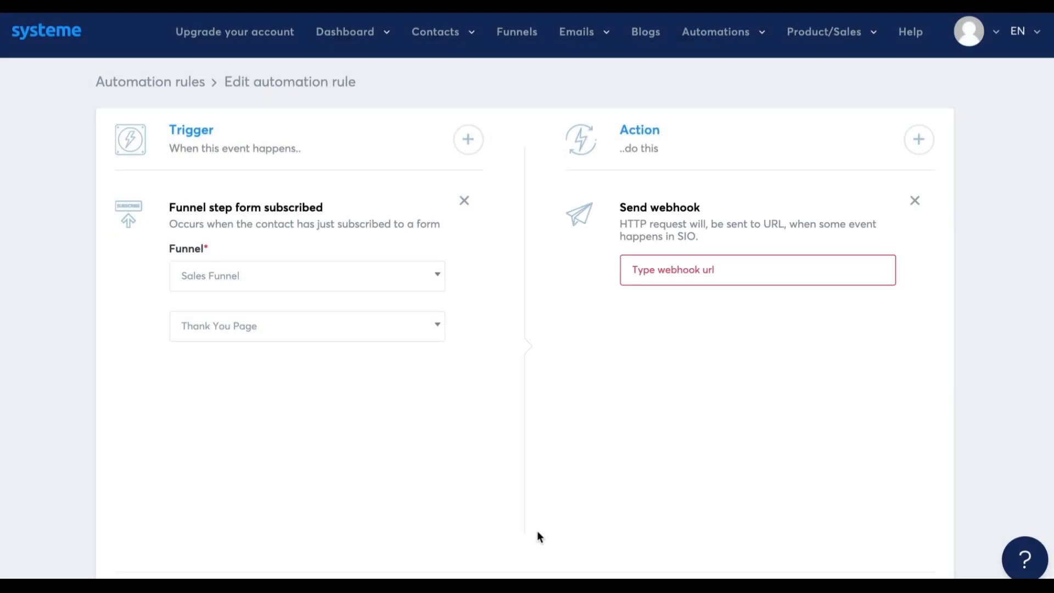